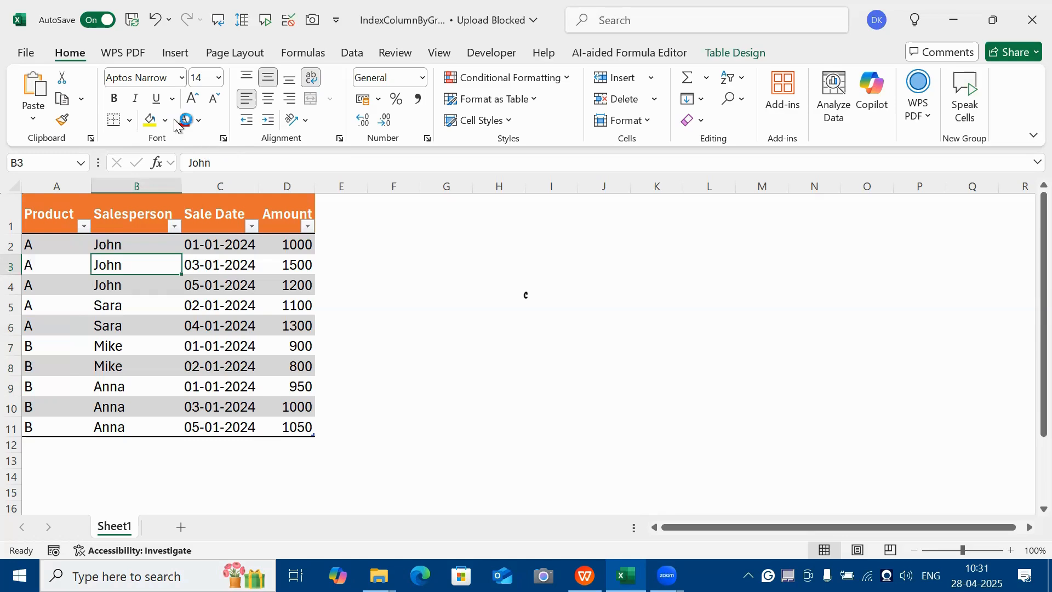
Load the Product_Data table into the Power Query Editor.
click(61, 220)
click(95, 285)
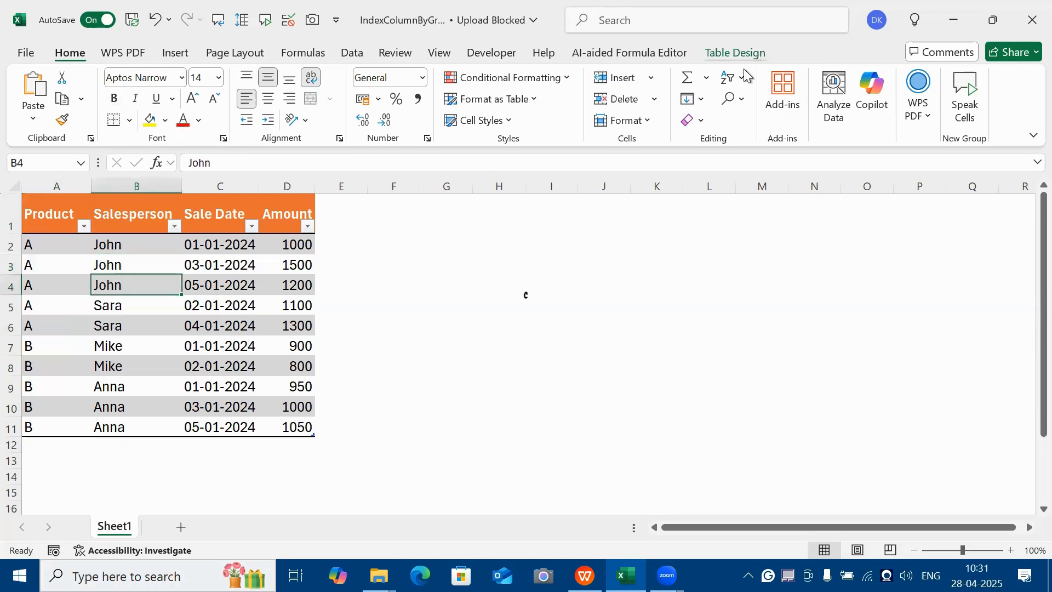
click(735, 52)
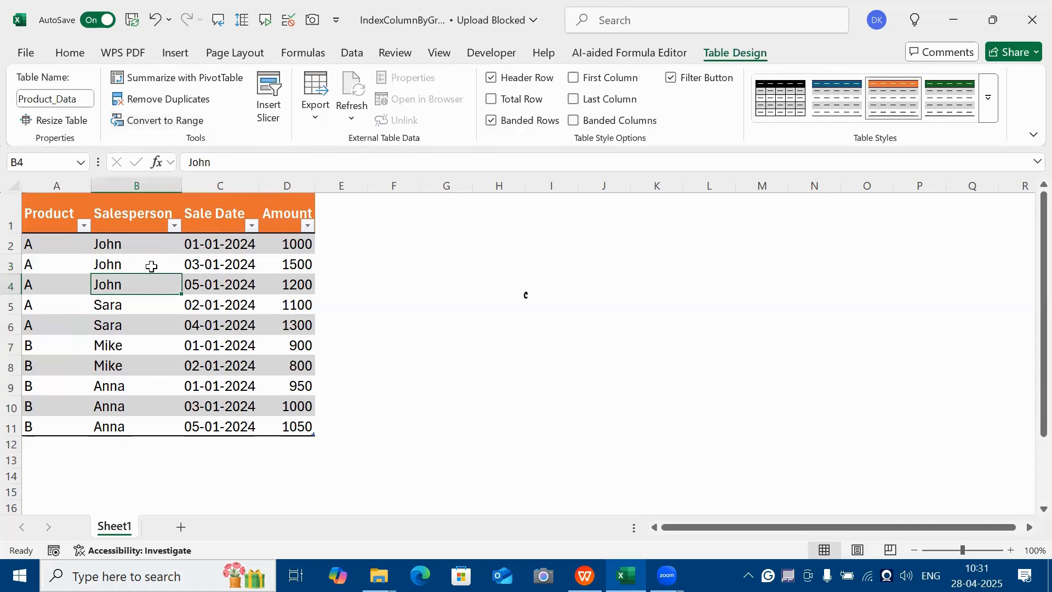
click(82, 264)
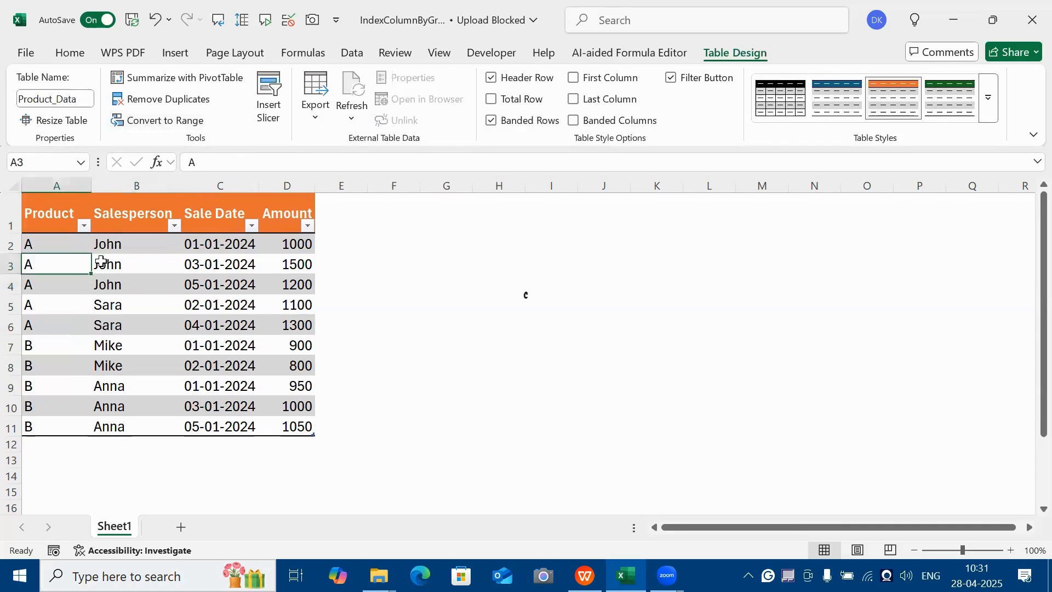
click(158, 268)
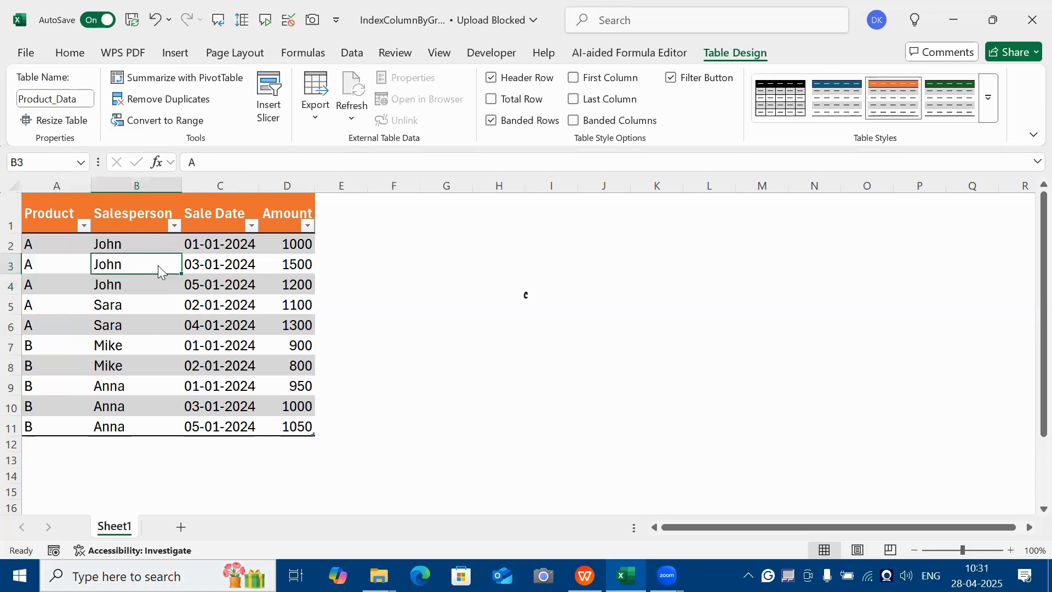
right_click(158, 265)
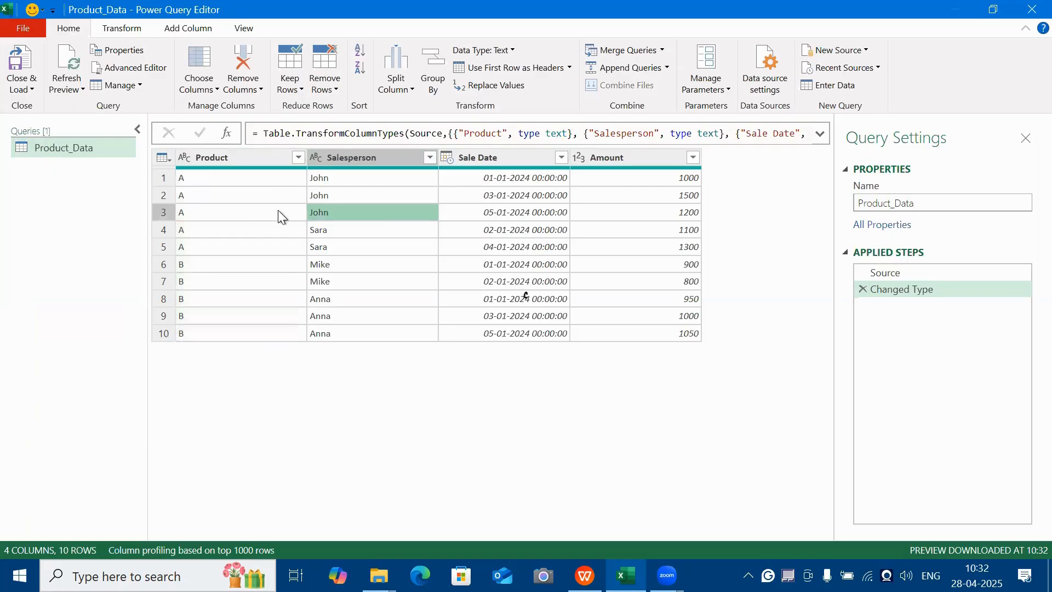
click(279, 206)
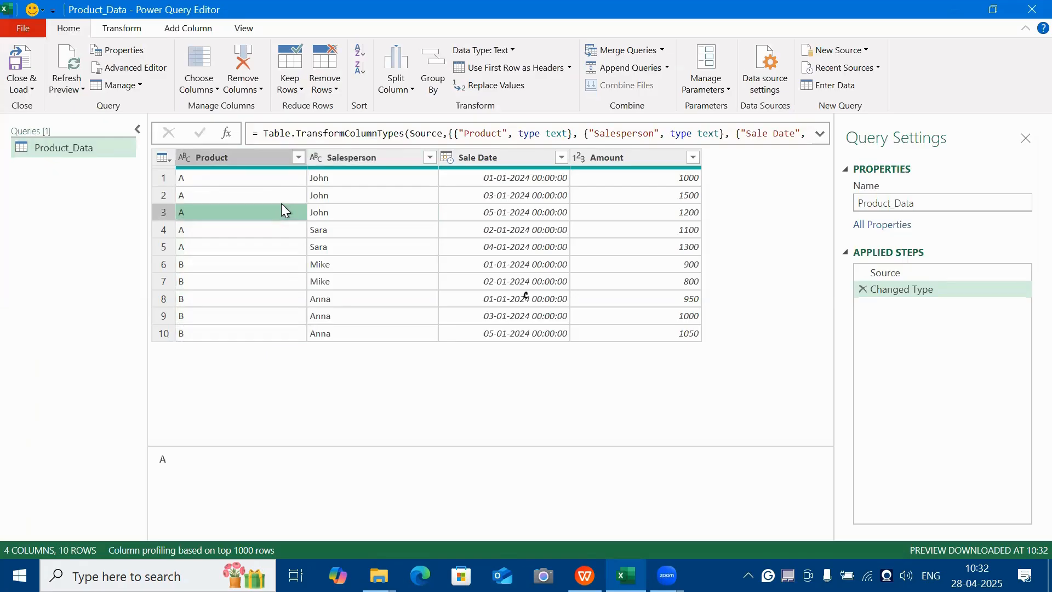
Add an index column starting from 1 to the Product_Data query.
click(189, 33)
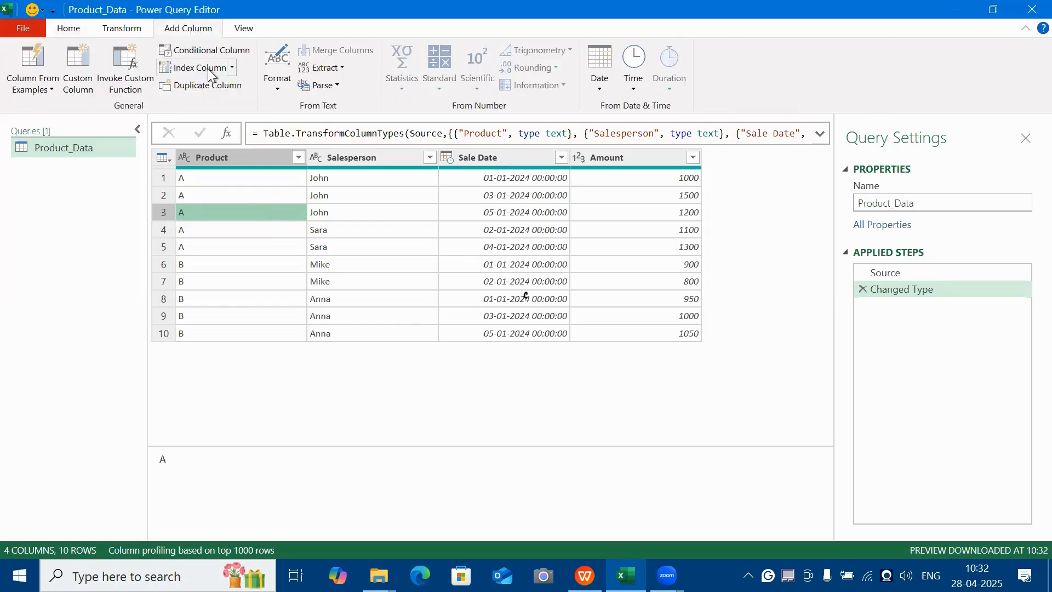
click(232, 68)
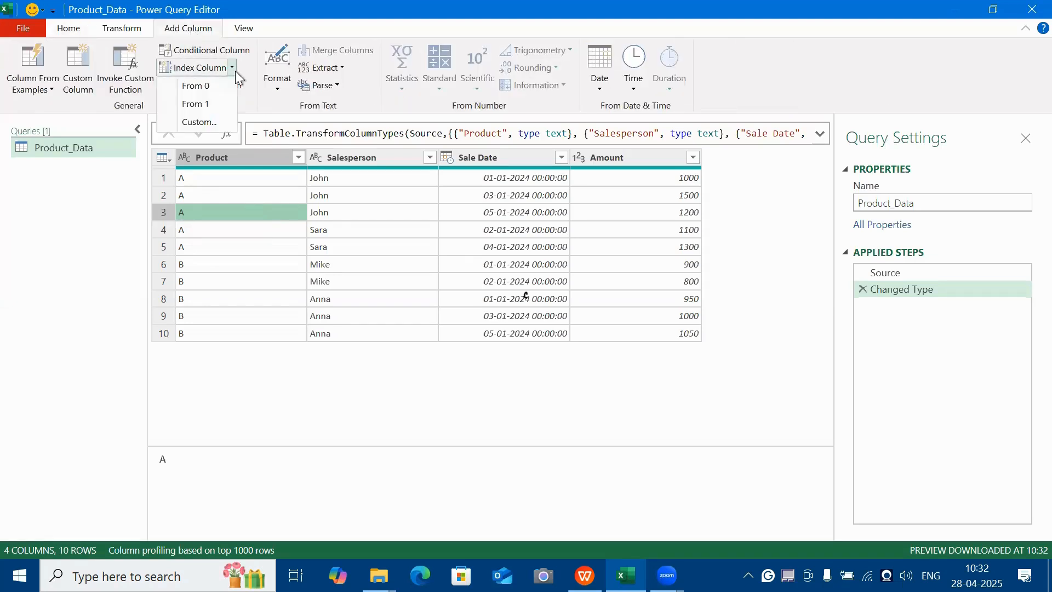
click(212, 104)
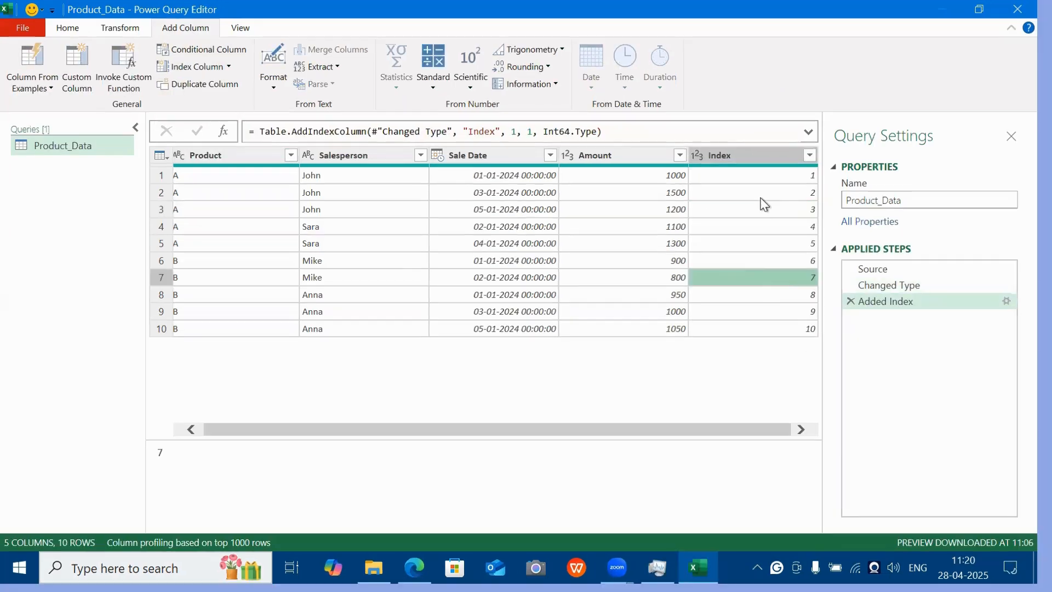
Examine how the Index column numbers the rows of product A compared with those of product B.
click(776, 193)
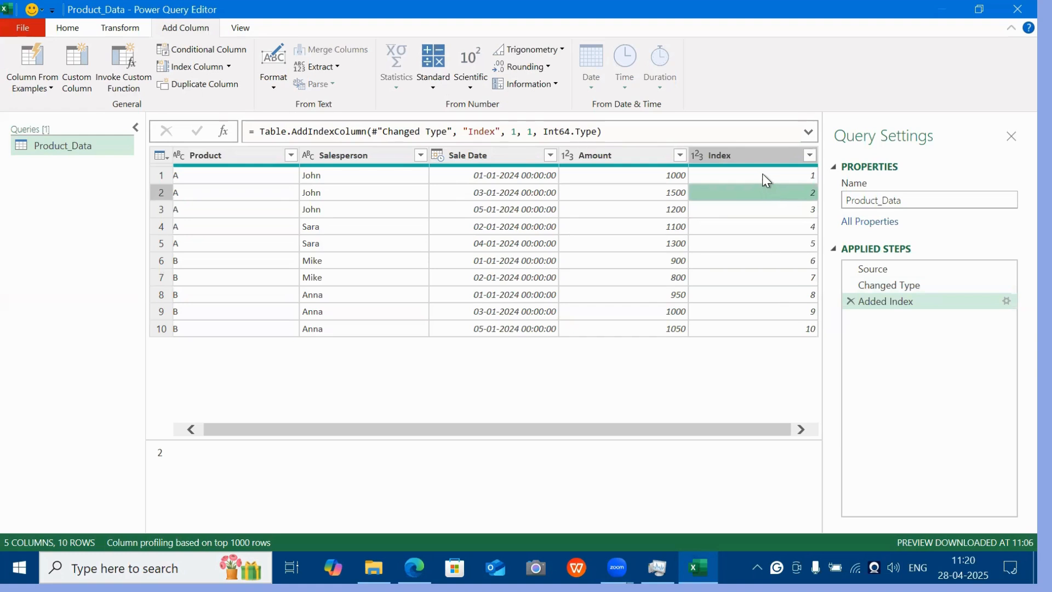
click(765, 177)
click(765, 330)
click(759, 247)
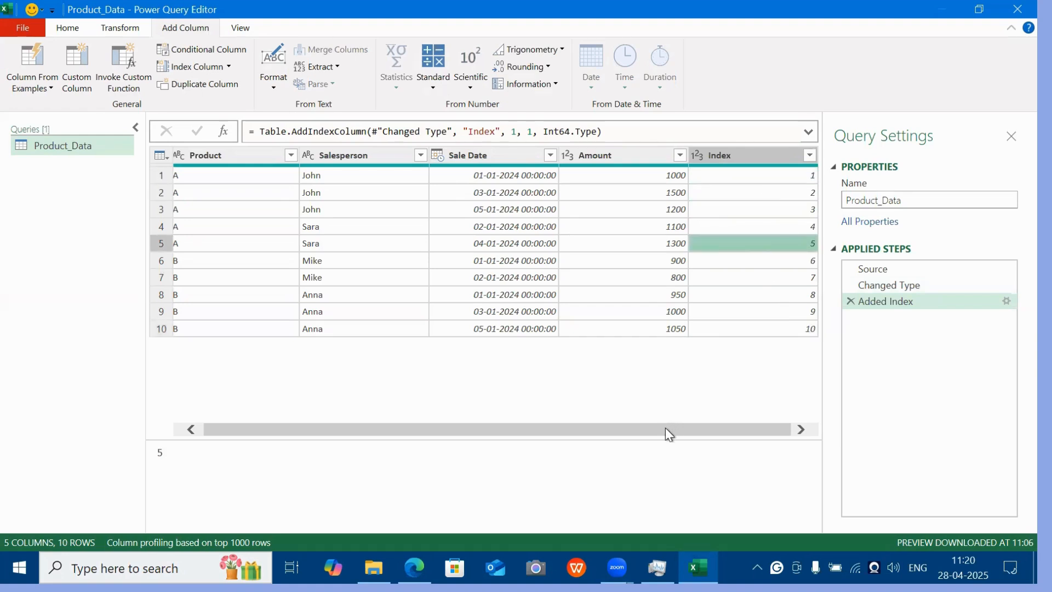
drag(665, 428, 517, 422)
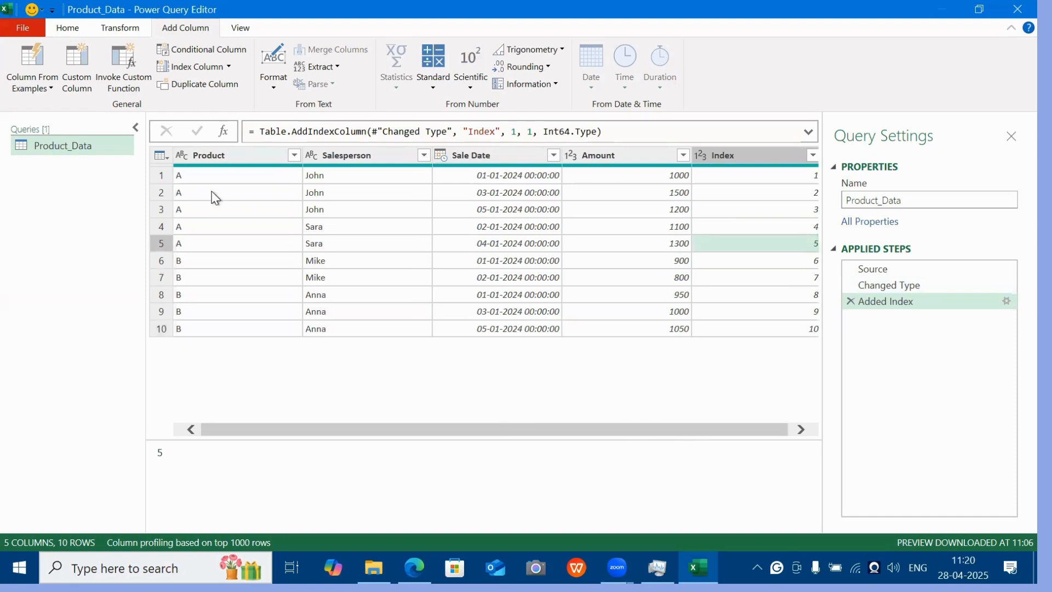
click(242, 191)
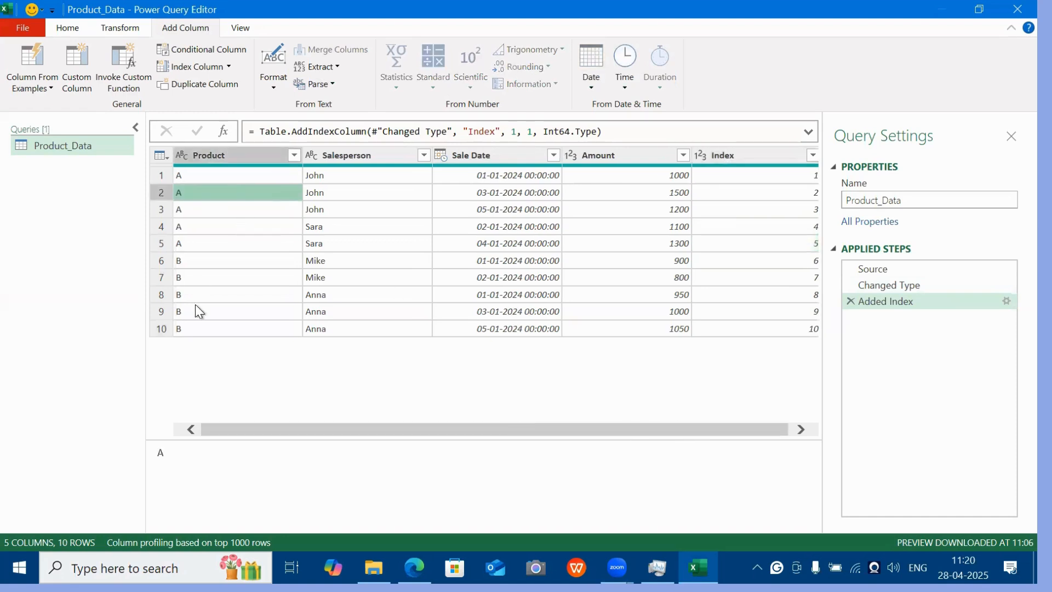
click(218, 312)
click(241, 195)
click(255, 175)
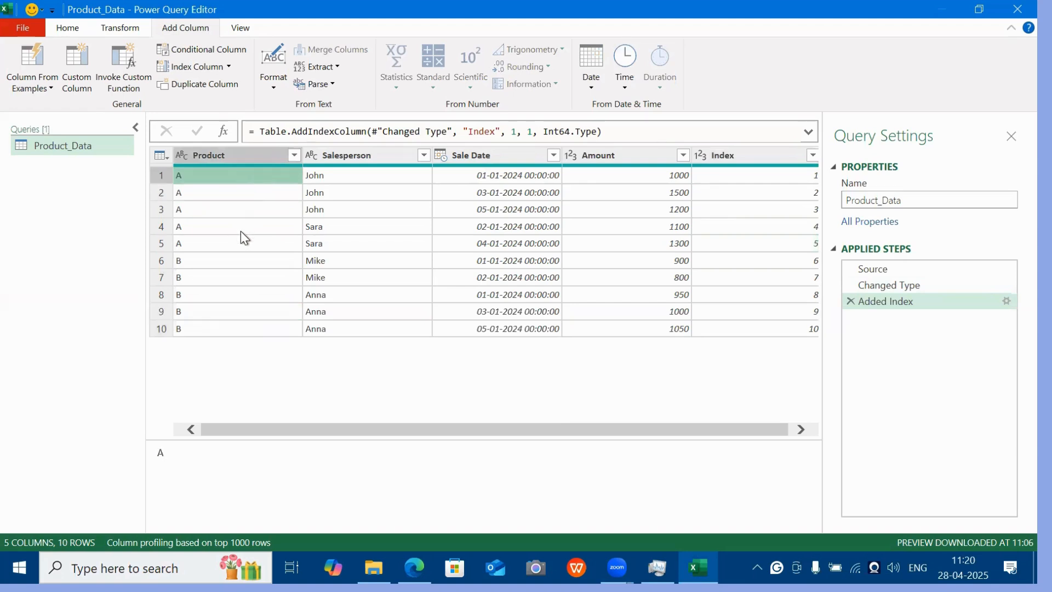
click(237, 244)
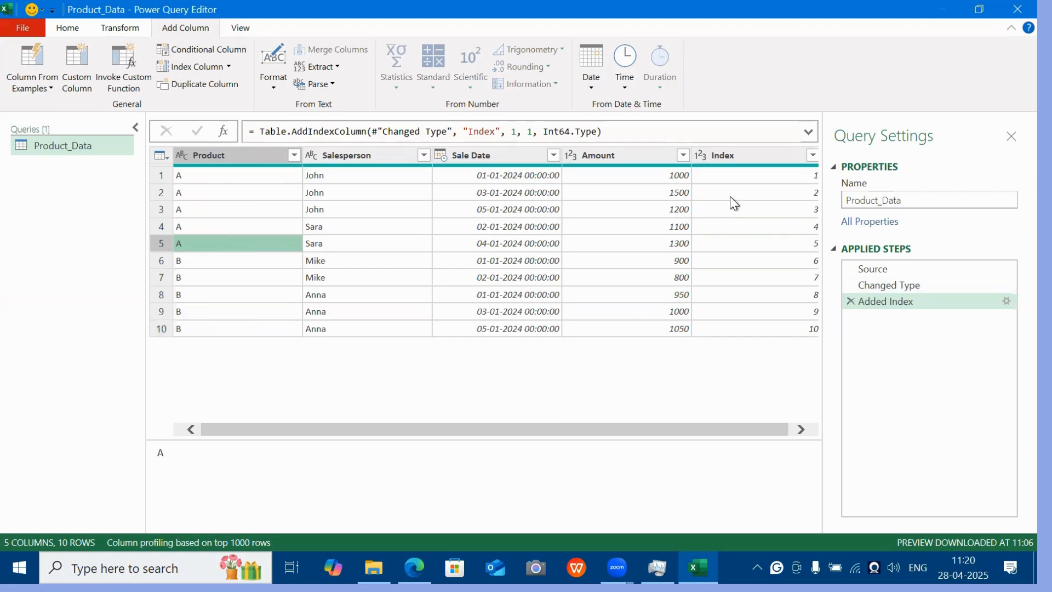
click(734, 243)
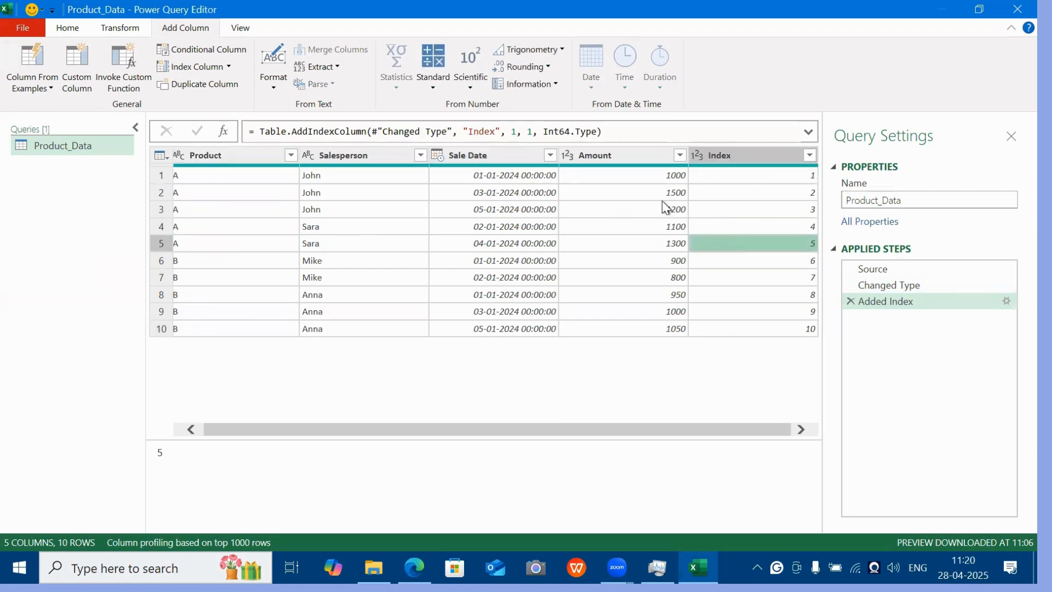
click(222, 264)
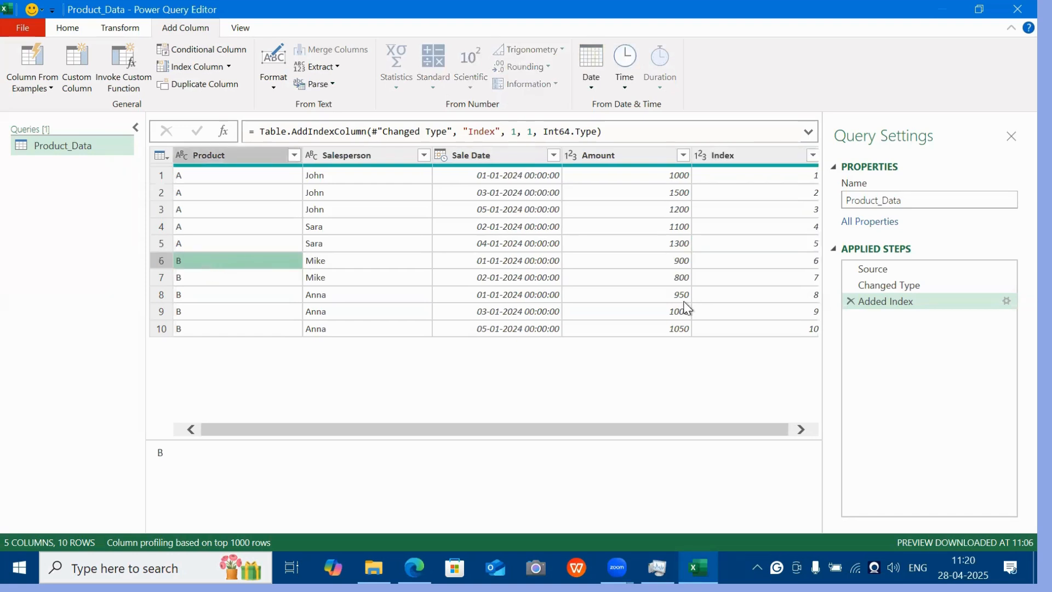
click(767, 258)
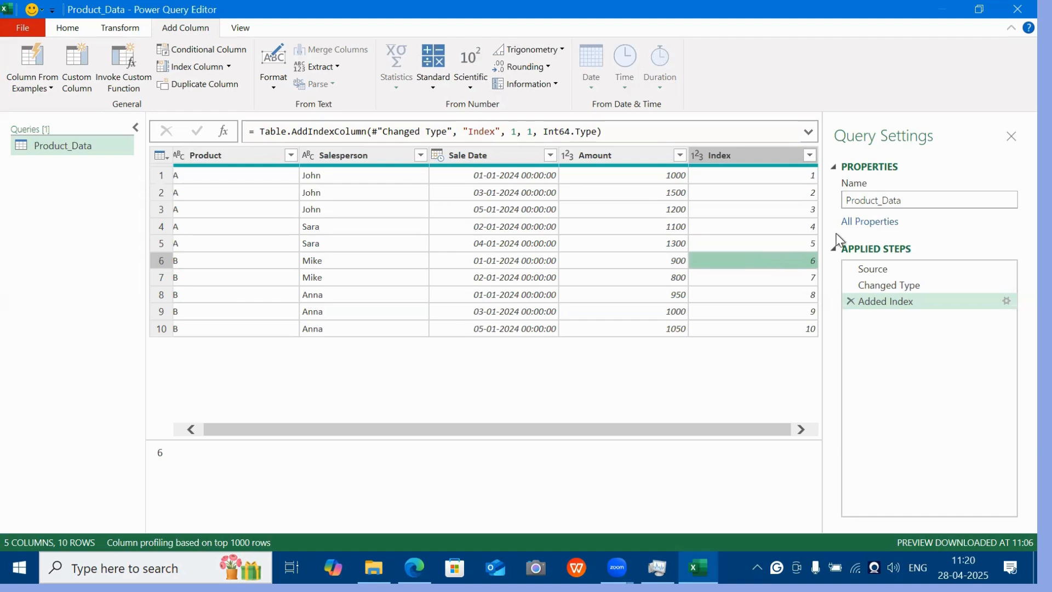
click(263, 240)
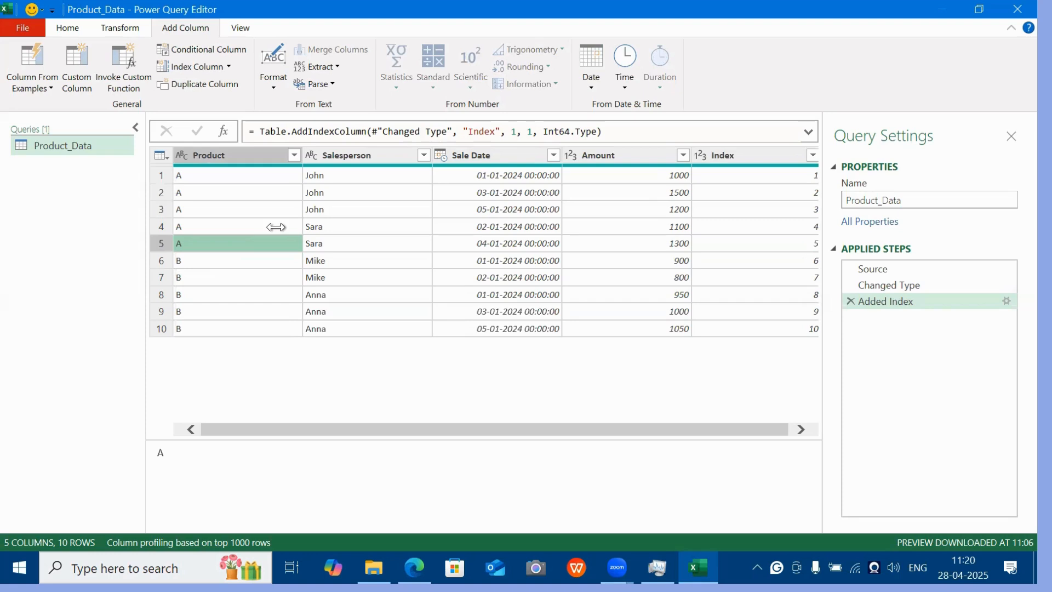
click(370, 245)
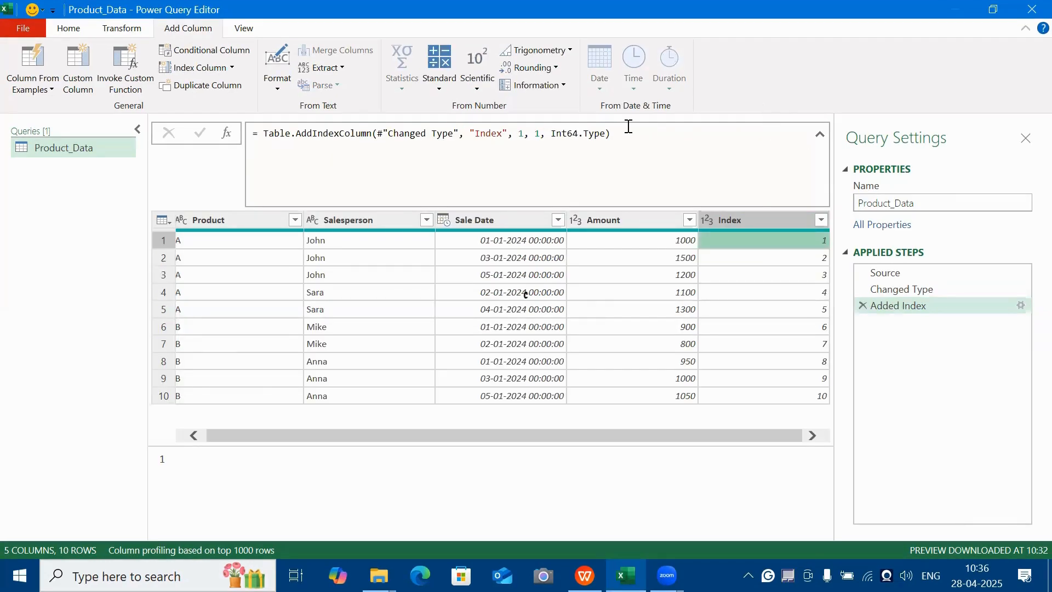
Copy the Table.AddIndexColumn formula from the Added Index step and delete that step from the query.
triple_click(271, 134)
key(ctrl+c)
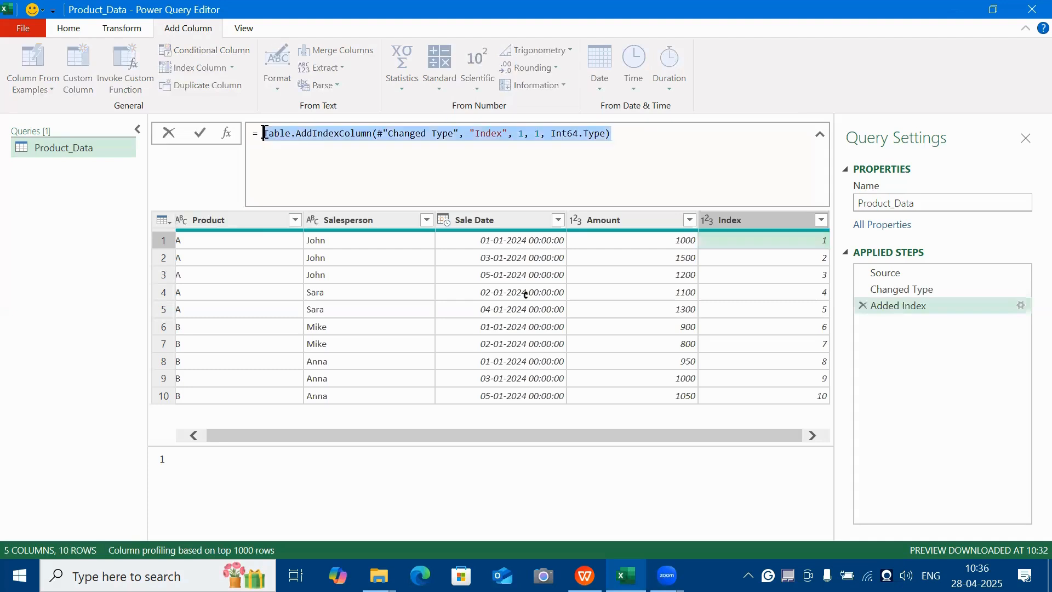
click(781, 219)
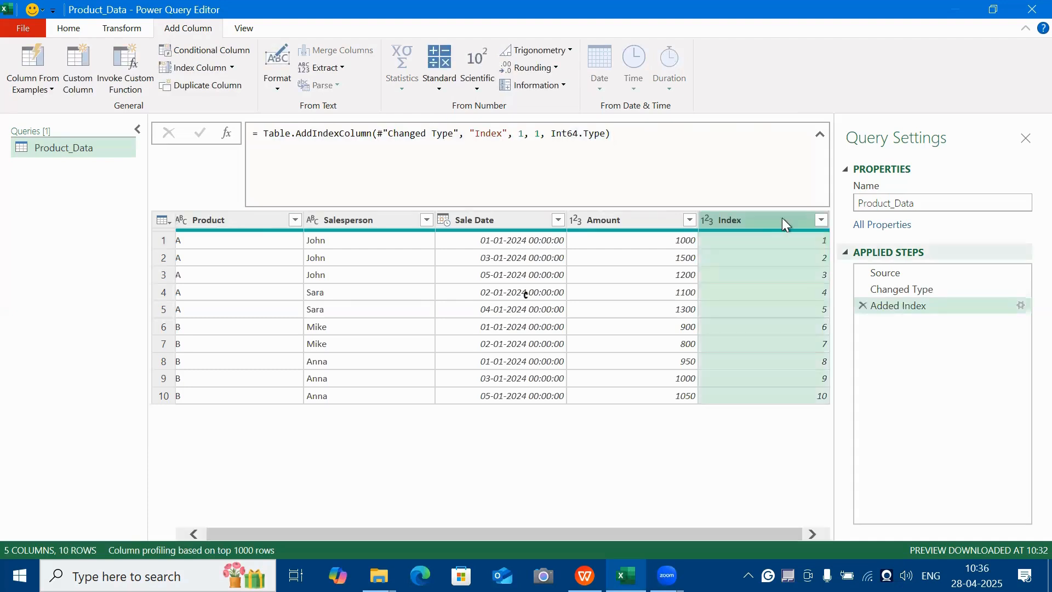
click(863, 306)
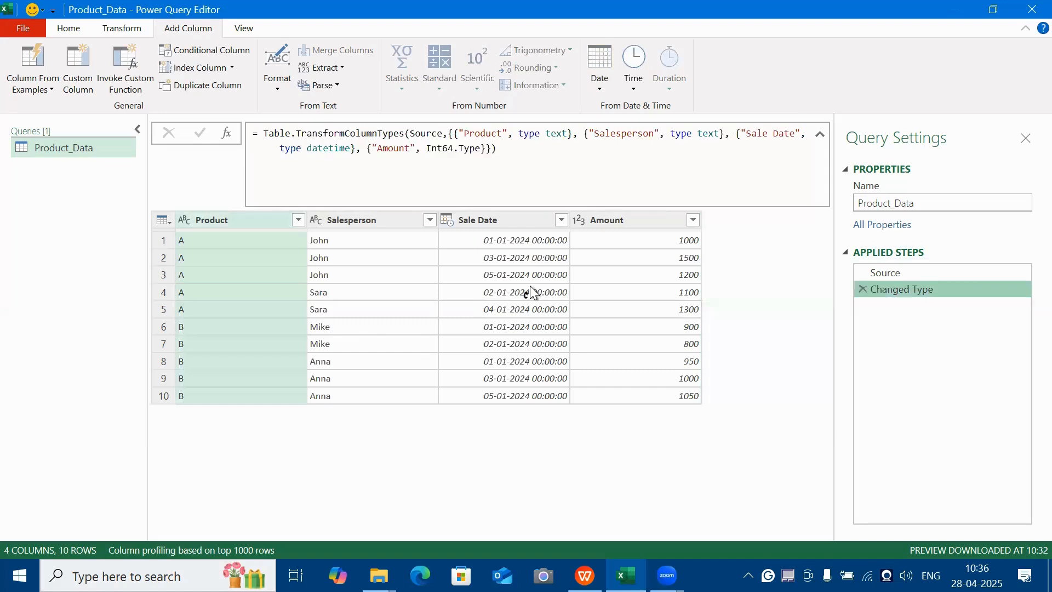
Group the rows by Product with the All Rows operation into a Count column, and preview the nested tables of both products.
click(528, 293)
key(Left)
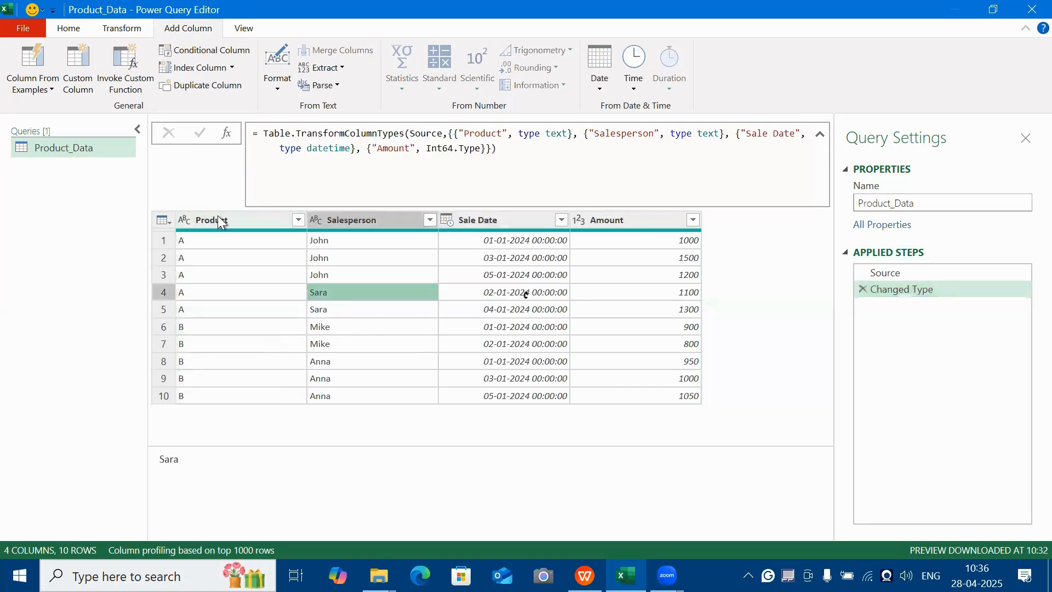
click(119, 29)
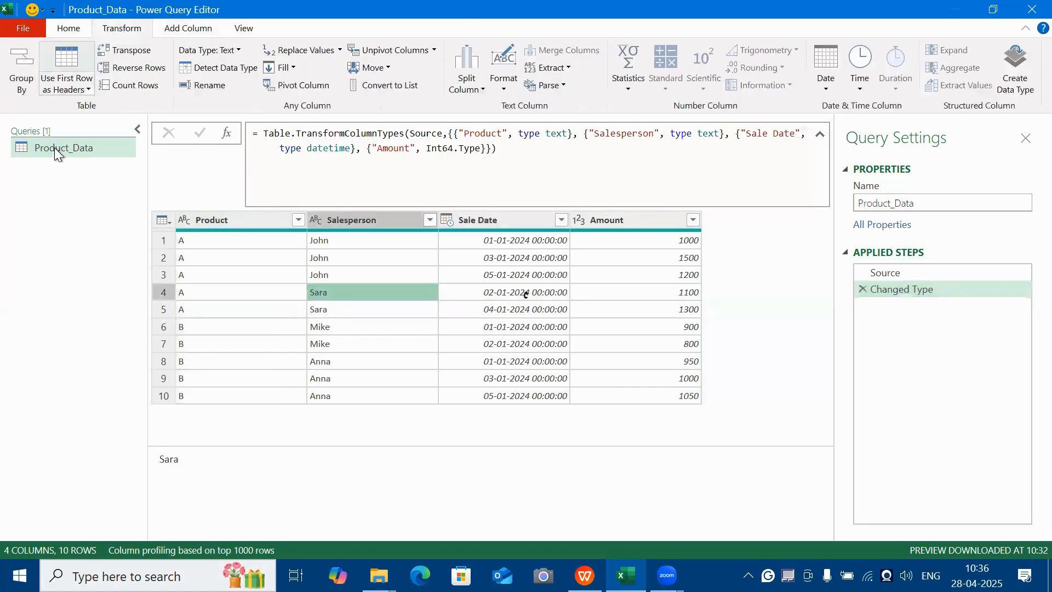
click(233, 219)
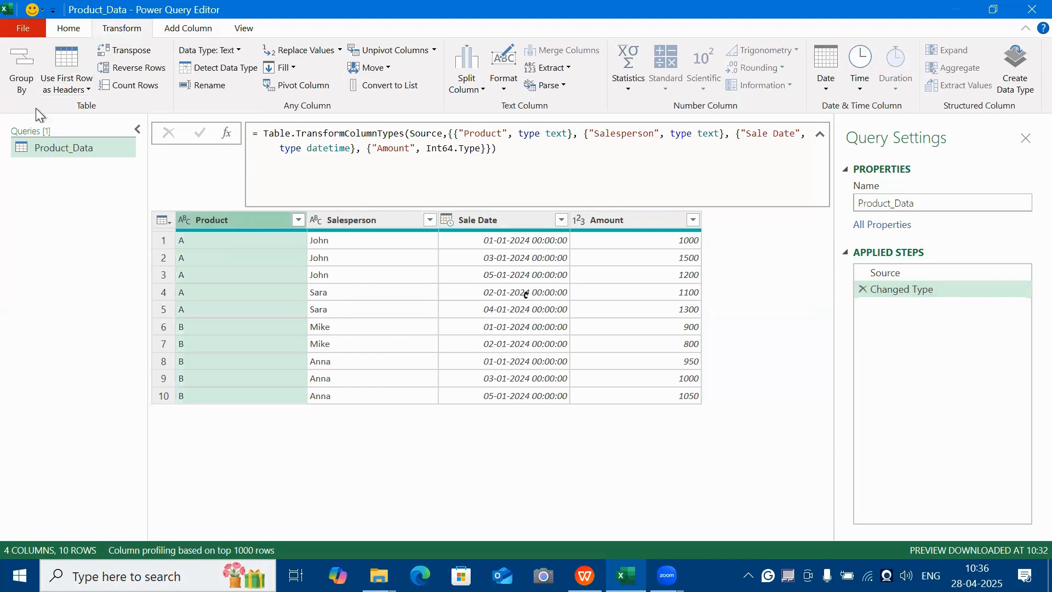
click(31, 88)
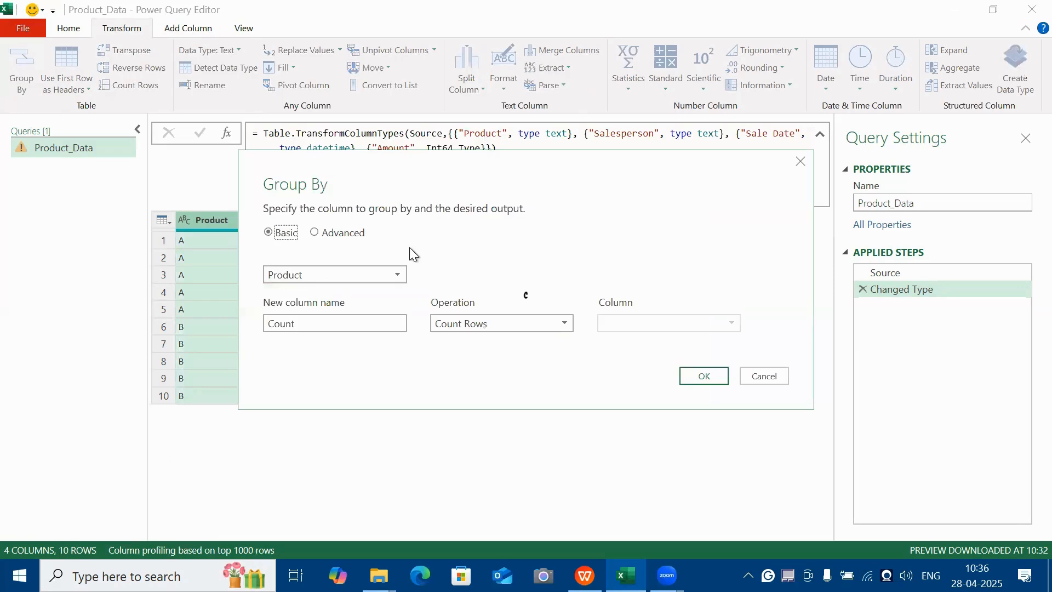
click(398, 277)
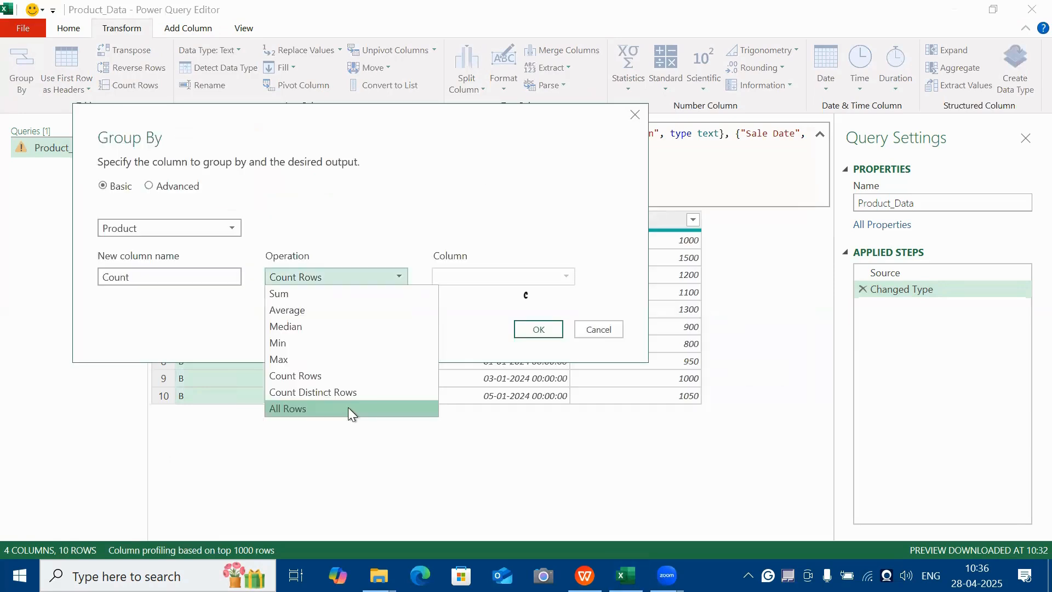
click(352, 408)
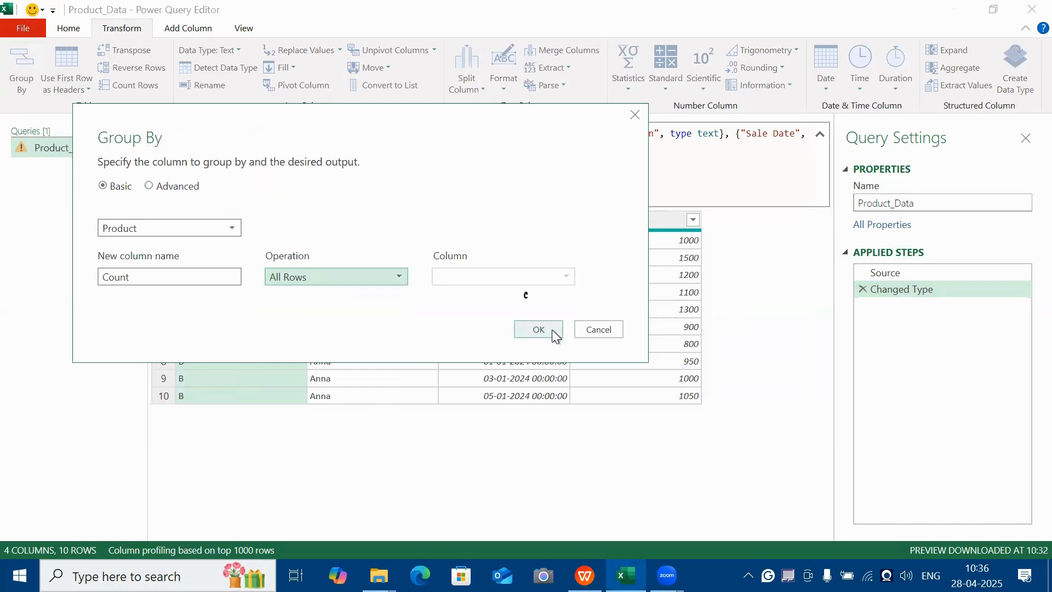
click(554, 329)
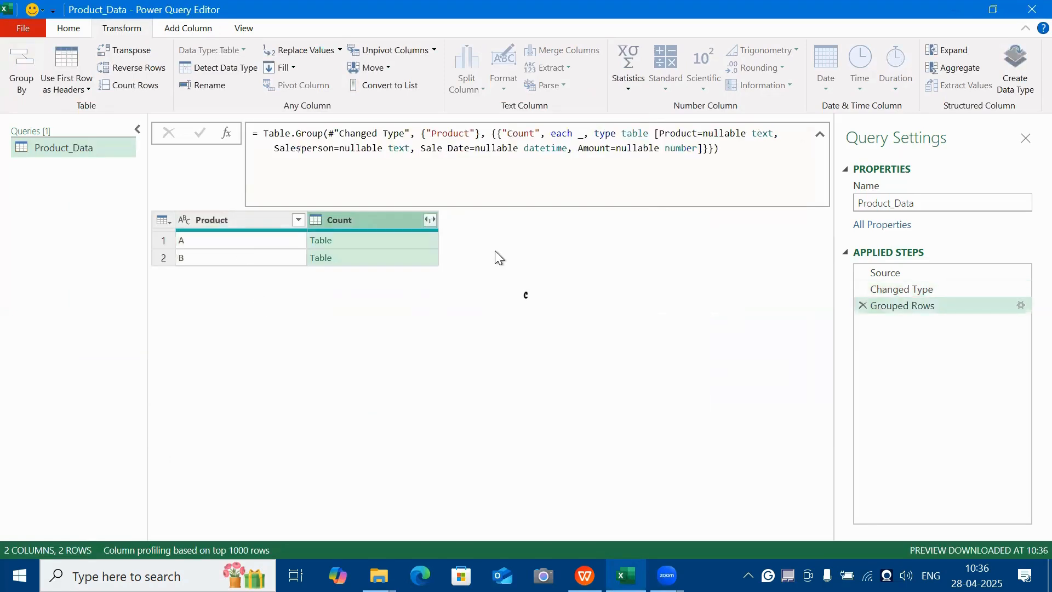
click(392, 238)
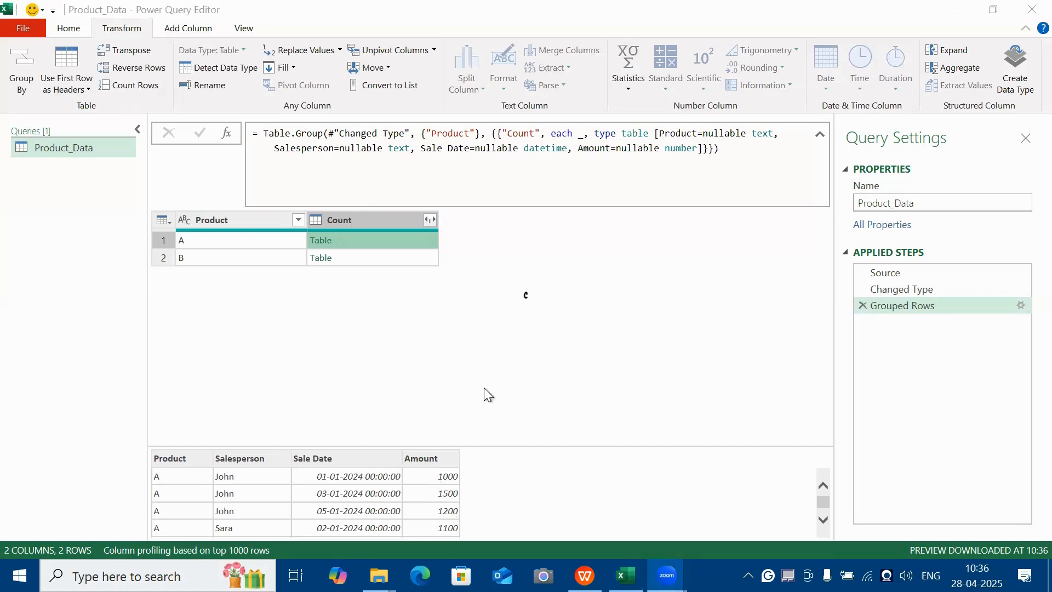
click(183, 259)
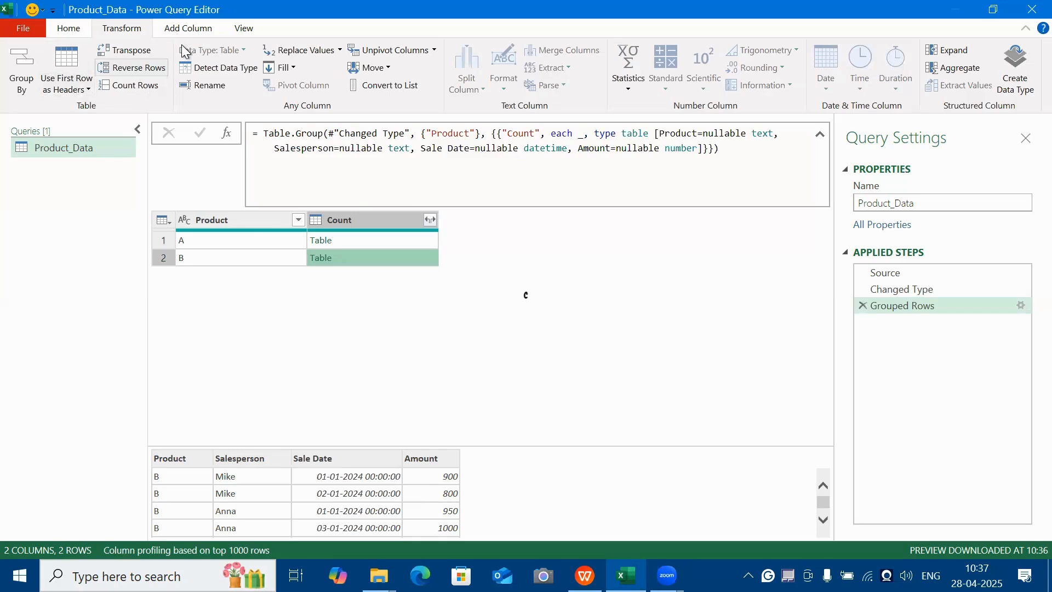
Start a custom column named Details from the copied Table.AddIndexColumn formula, restoring the missing T at its beginning.
click(189, 29)
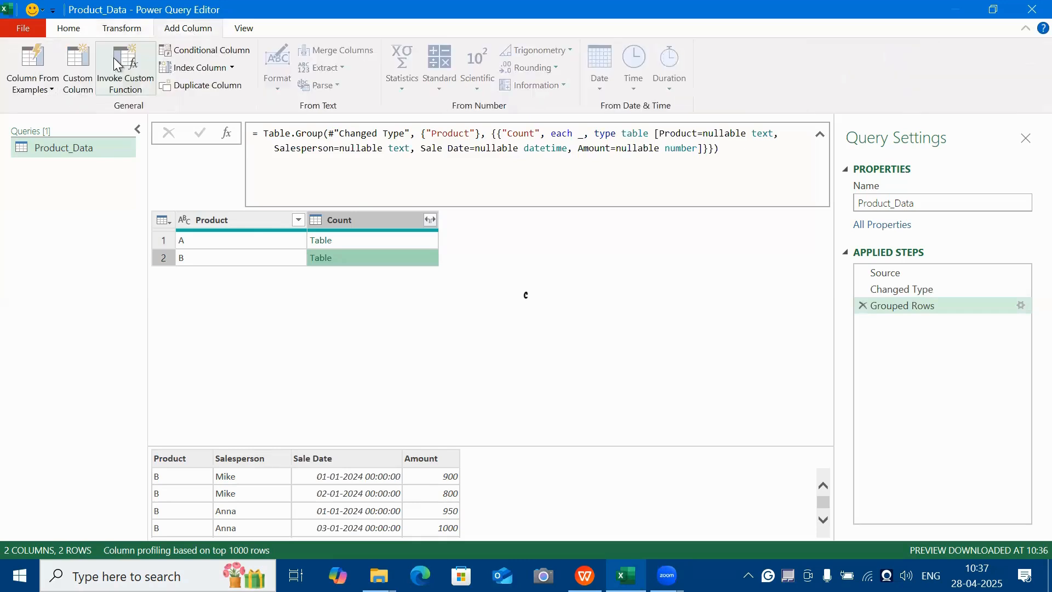
click(77, 85)
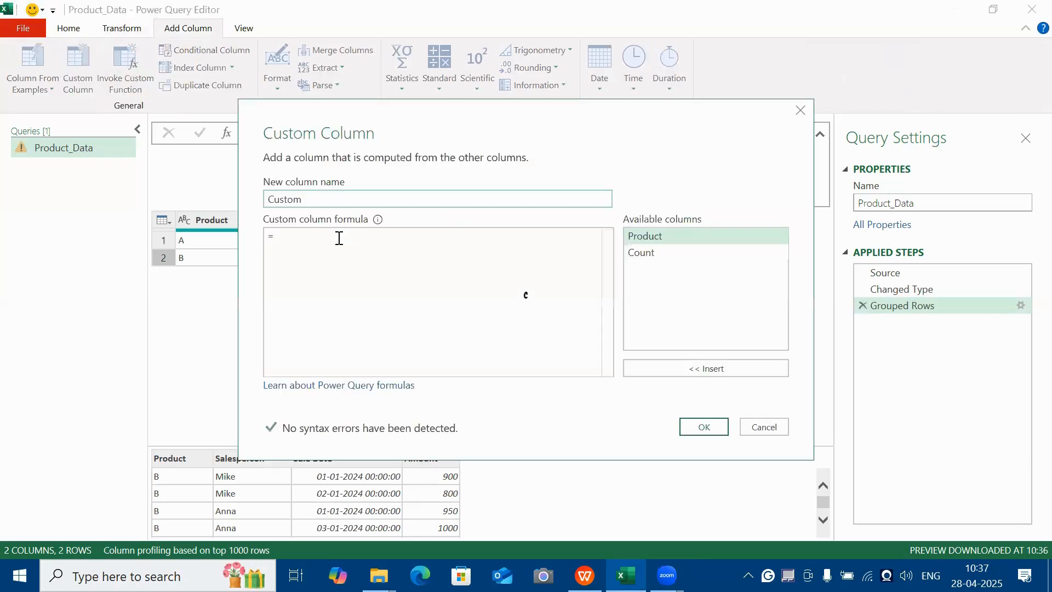
click(345, 235)
key(ctrl+v)
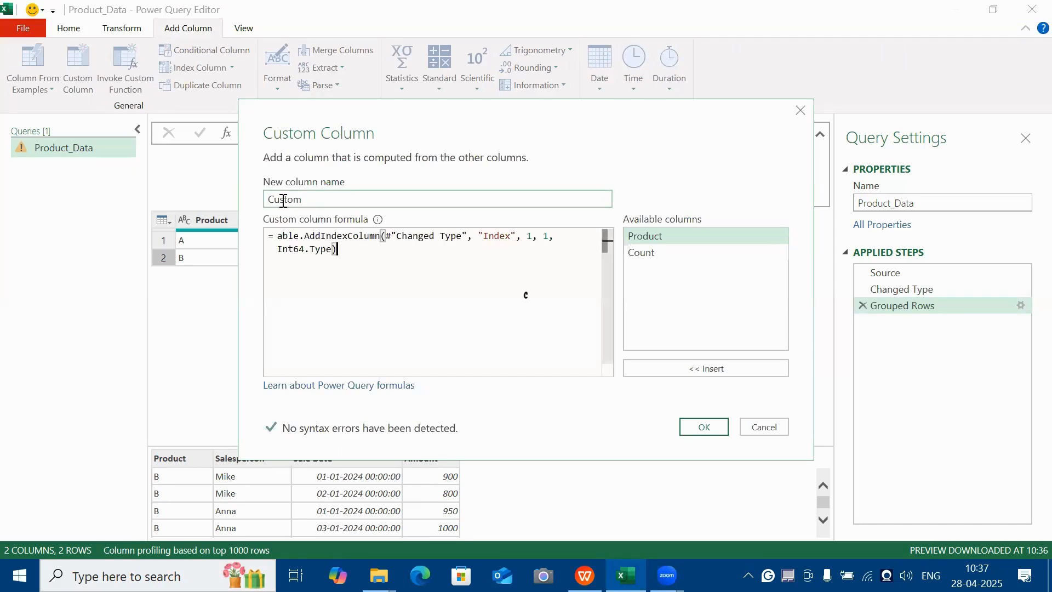
key(shift+Tab)
key(BackSpace)
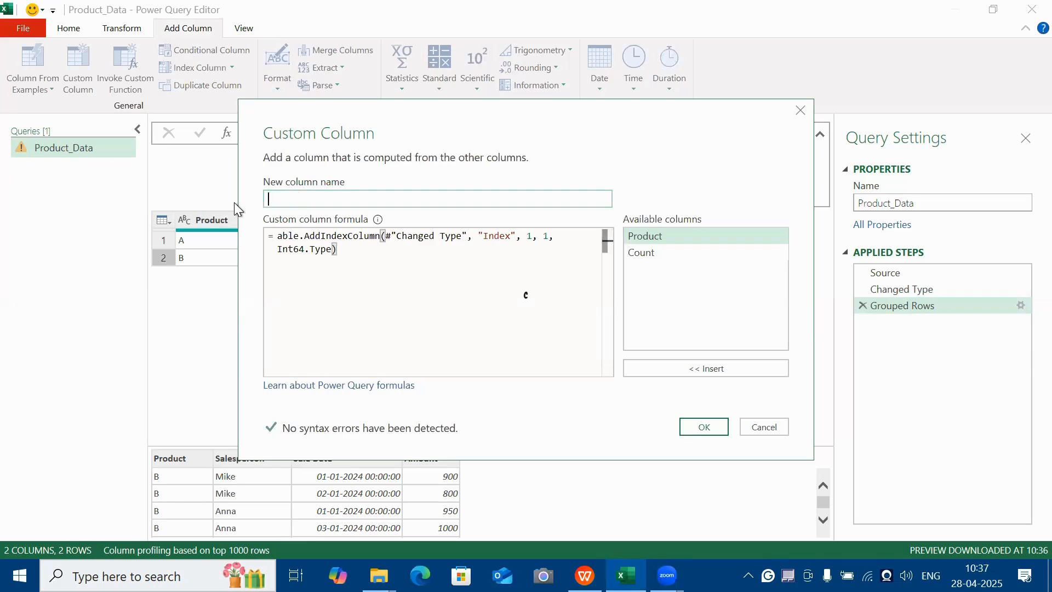
text(Details)
click(286, 236)
click(285, 236)
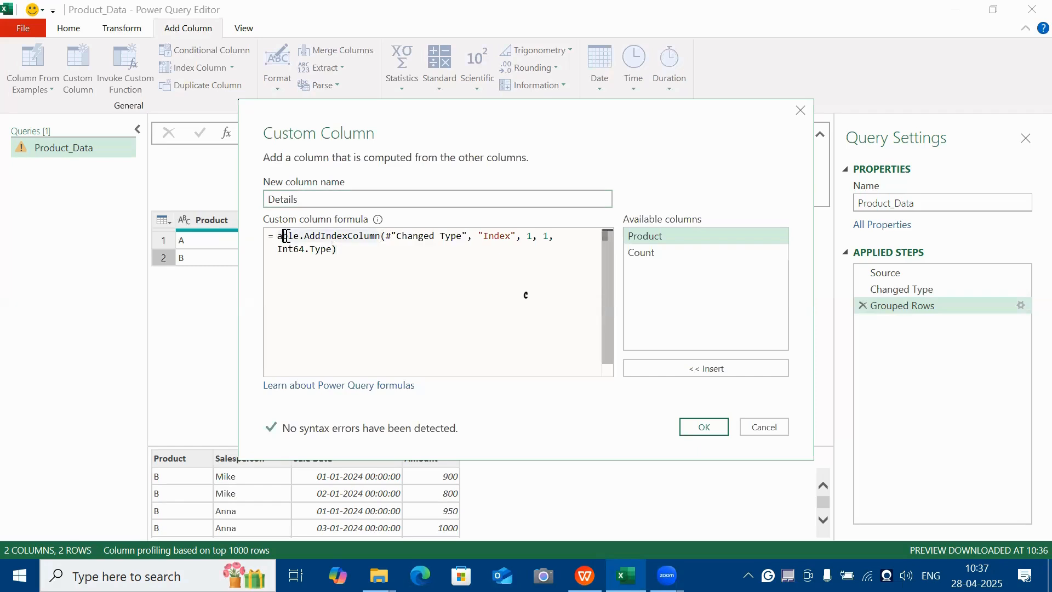
text(T)
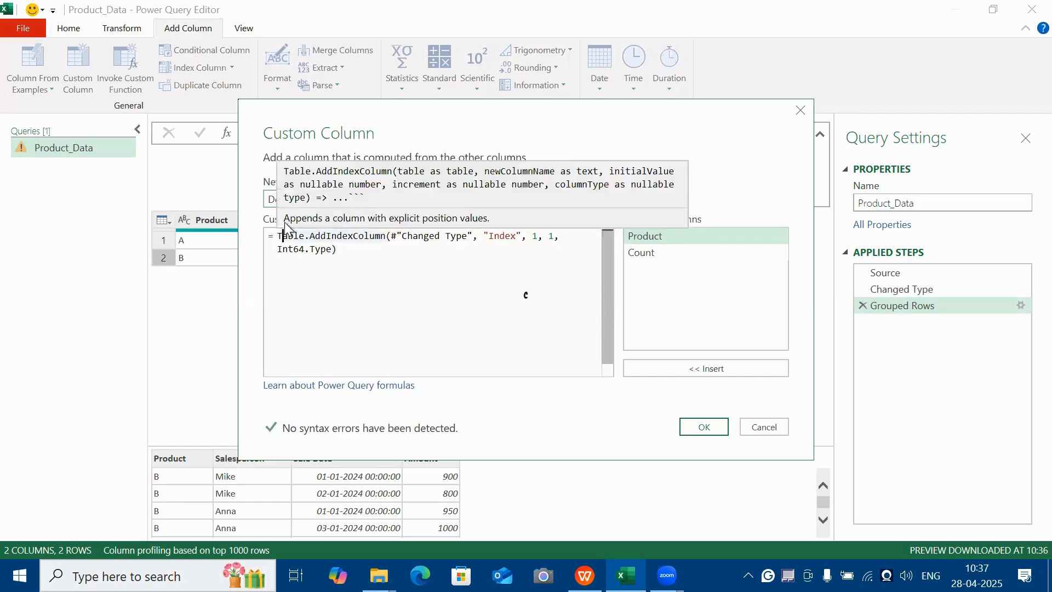
Replace the #"Changed Type" argument of the custom formula with the Count column and create the Details column.
click(416, 237)
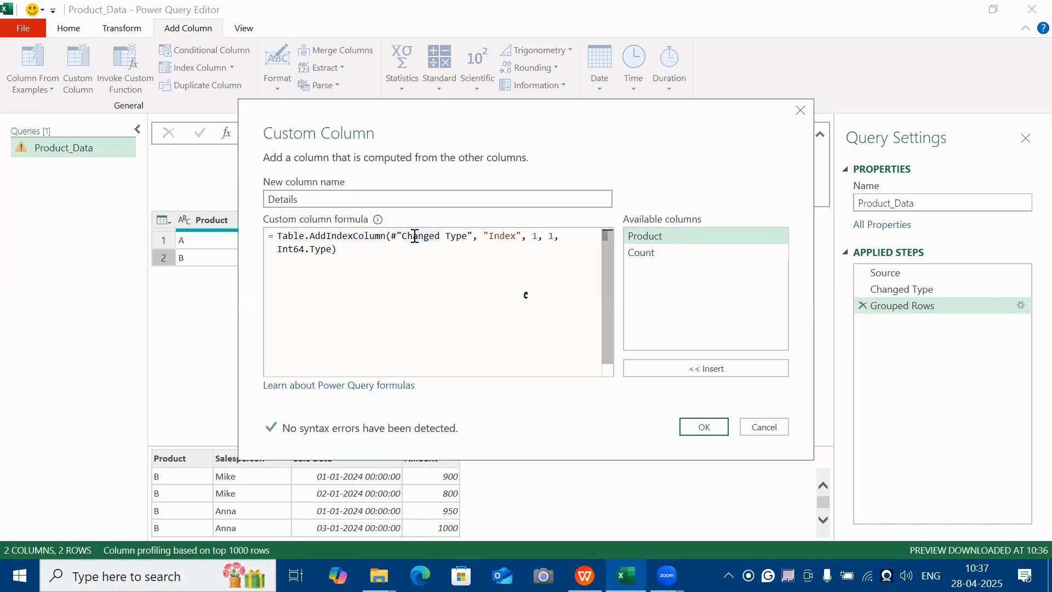
click(461, 237)
click(475, 236)
key(Return)
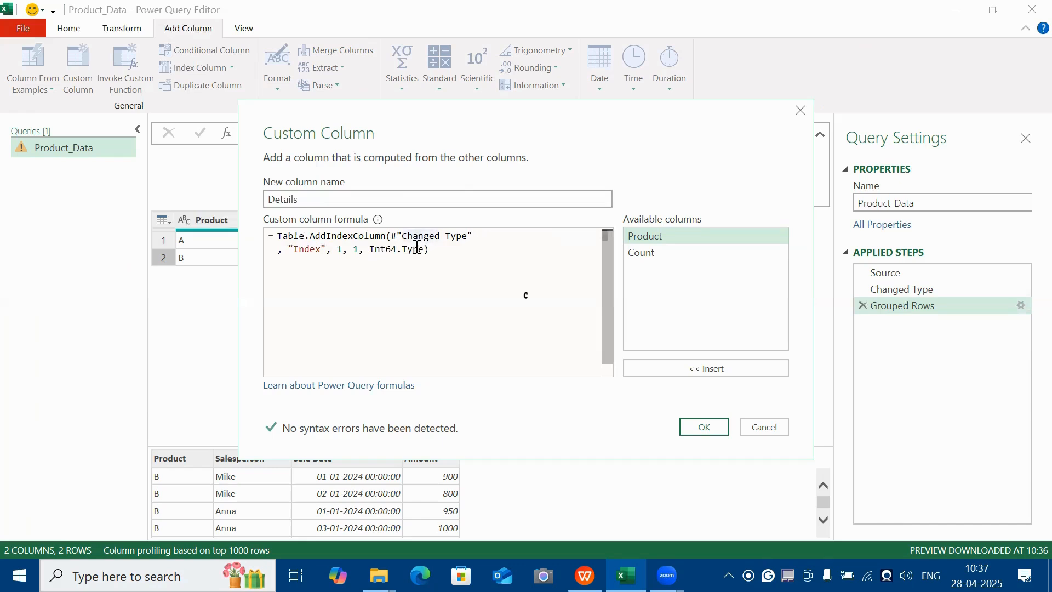
drag(391, 236, 473, 236)
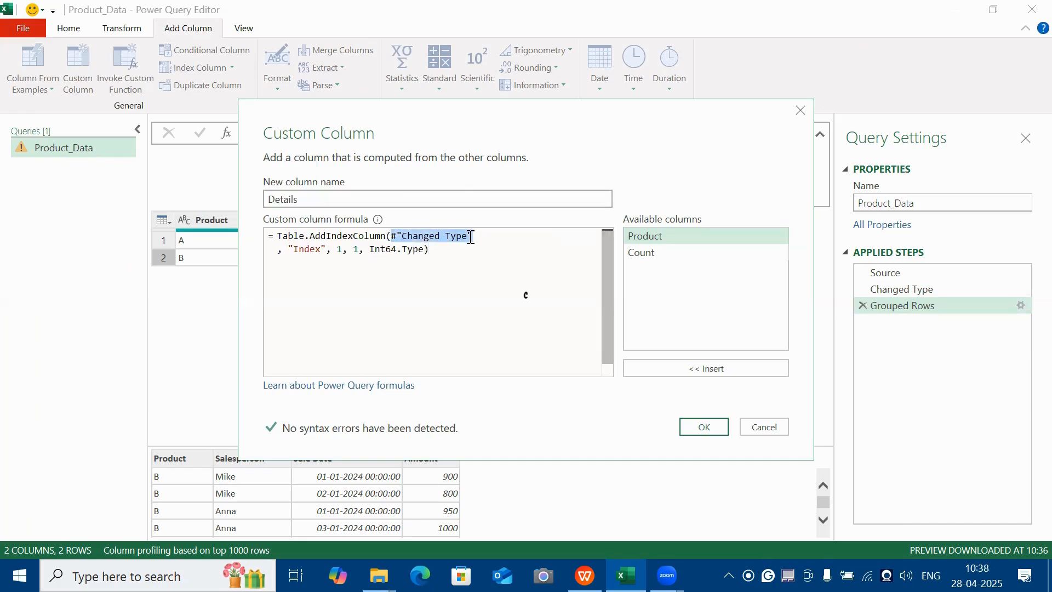
key(BackSpace)
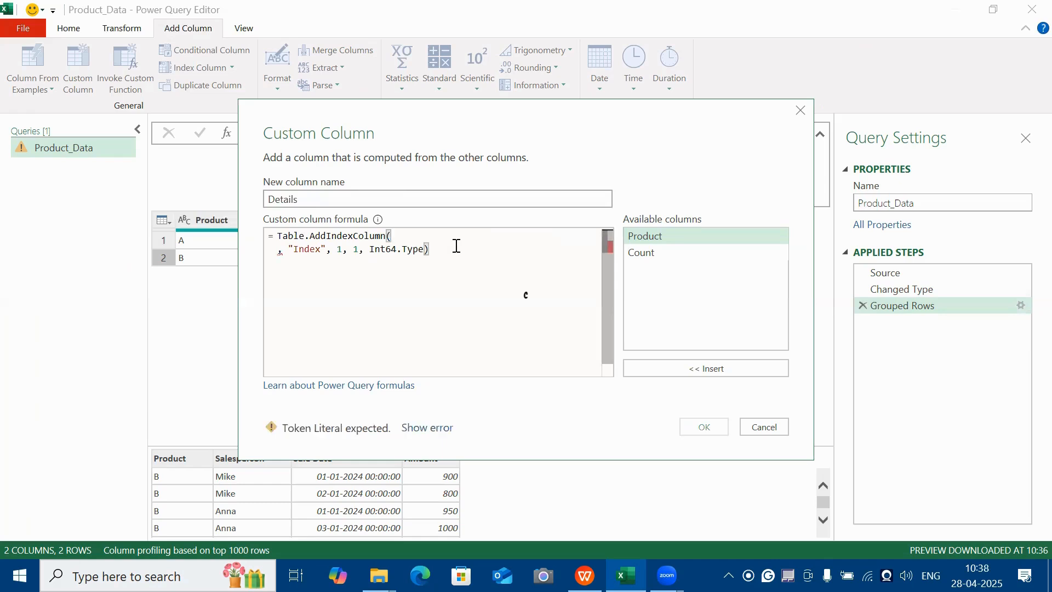
double_click(647, 255)
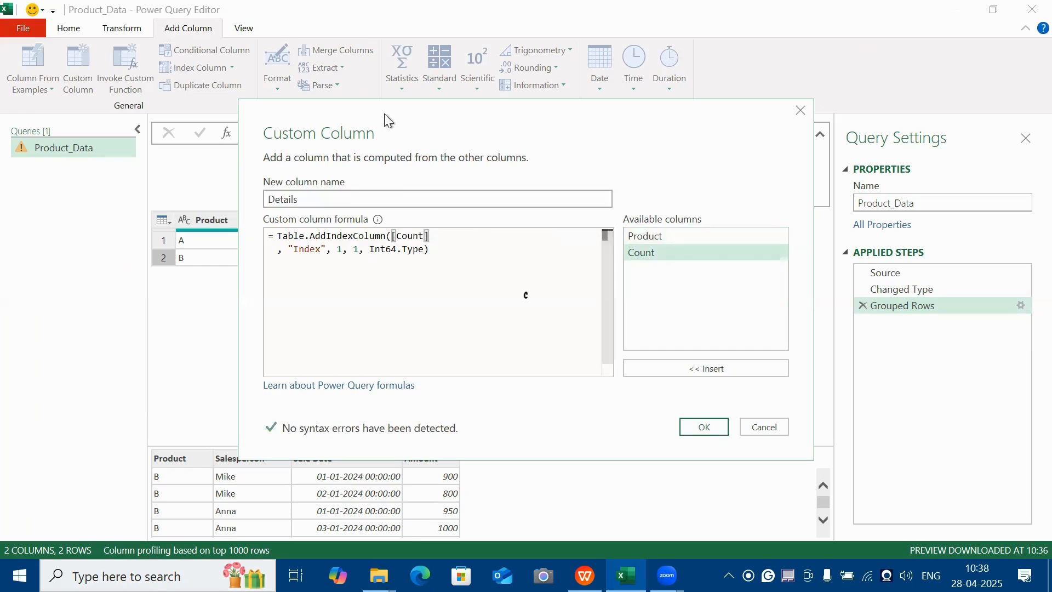
drag(384, 114, 399, 58)
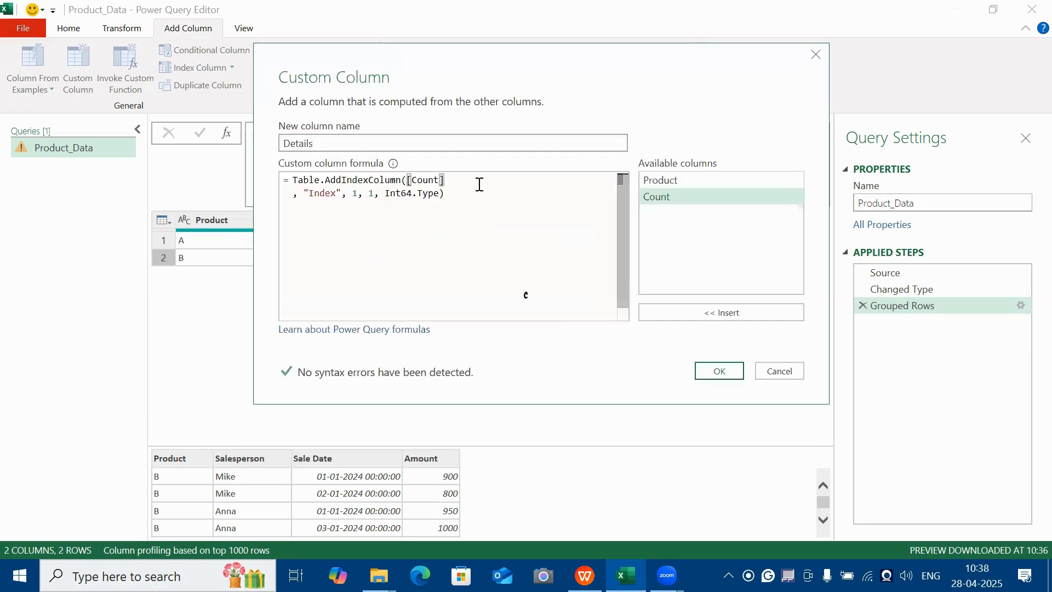
click(722, 371)
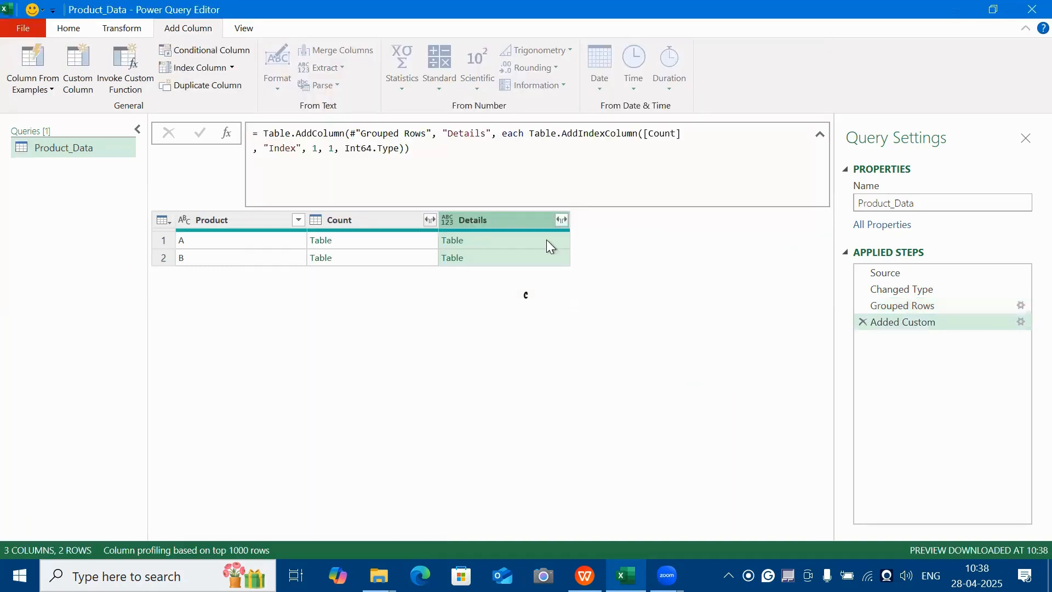
Preview the nested Details tables of products A and B to check their Index numbering.
click(550, 244)
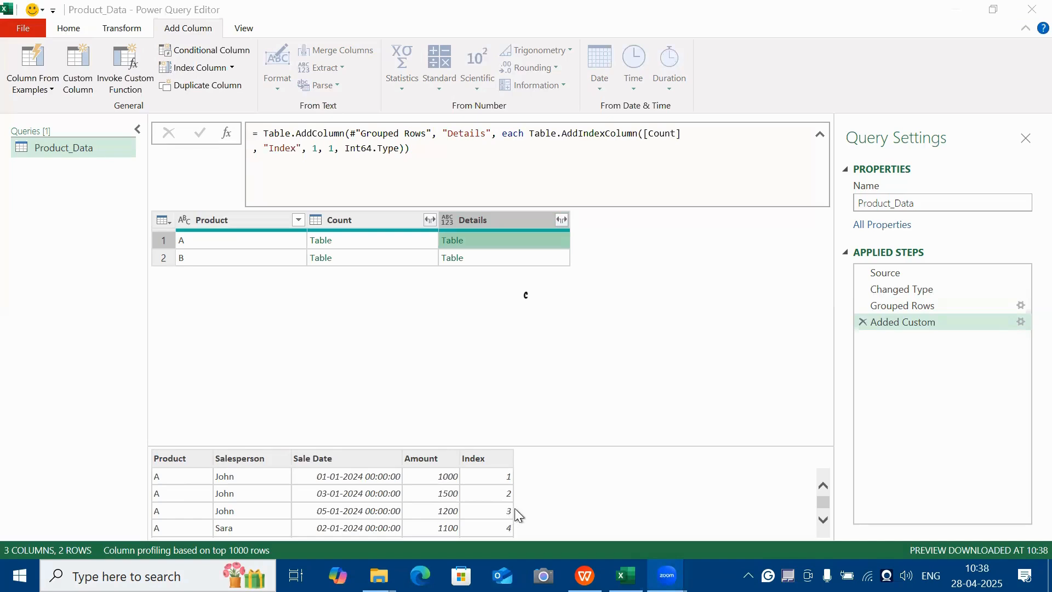
scroll(516, 510, down, 1)
scroll(520, 527, up, 1)
click(529, 257)
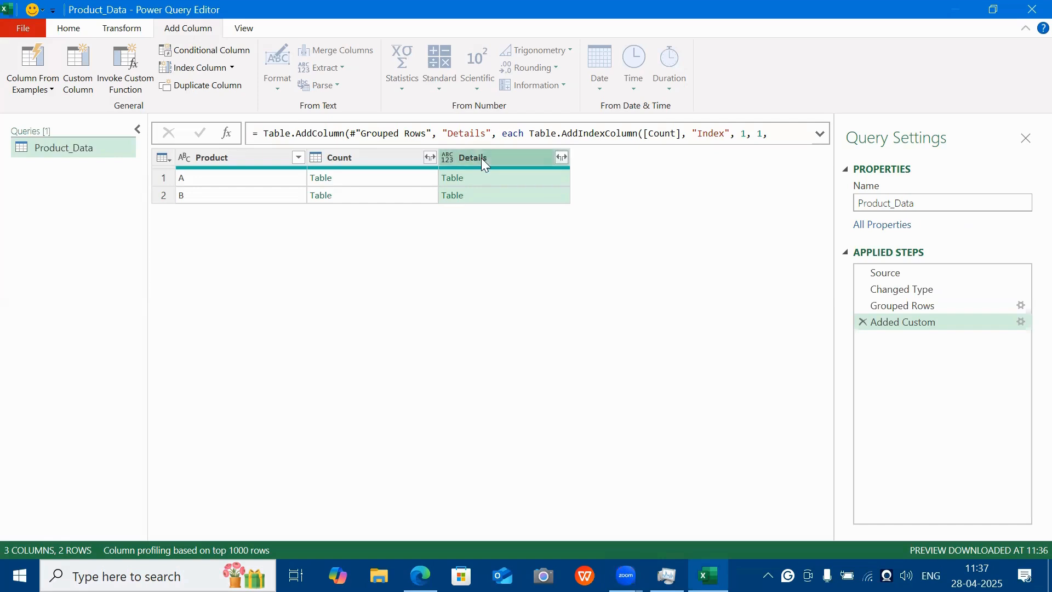
Remove all columns except Details and expand it into all its fields without the original column name as prefix.
right_click(484, 160)
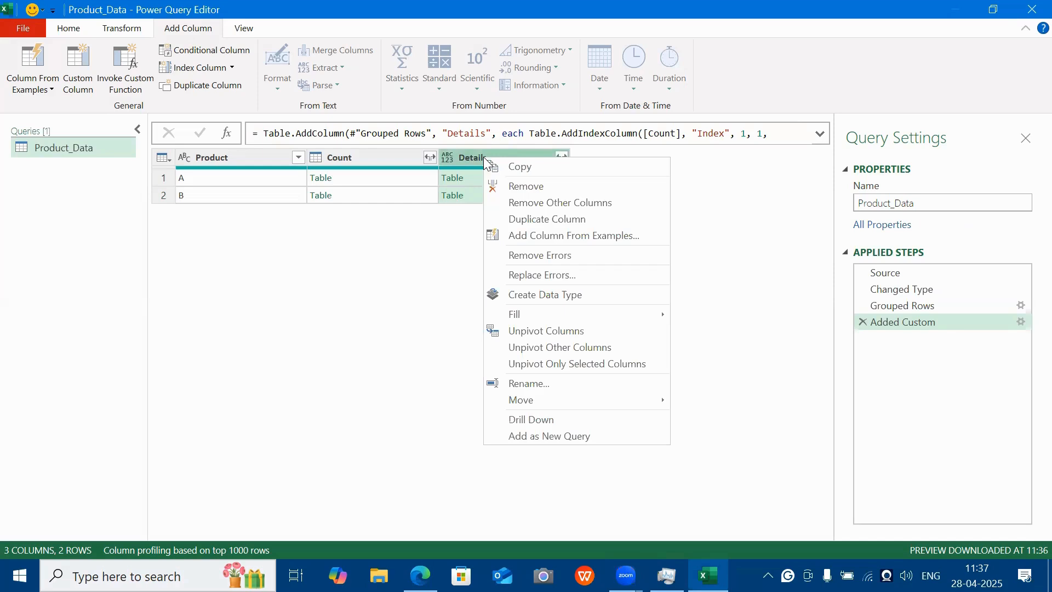
click(550, 202)
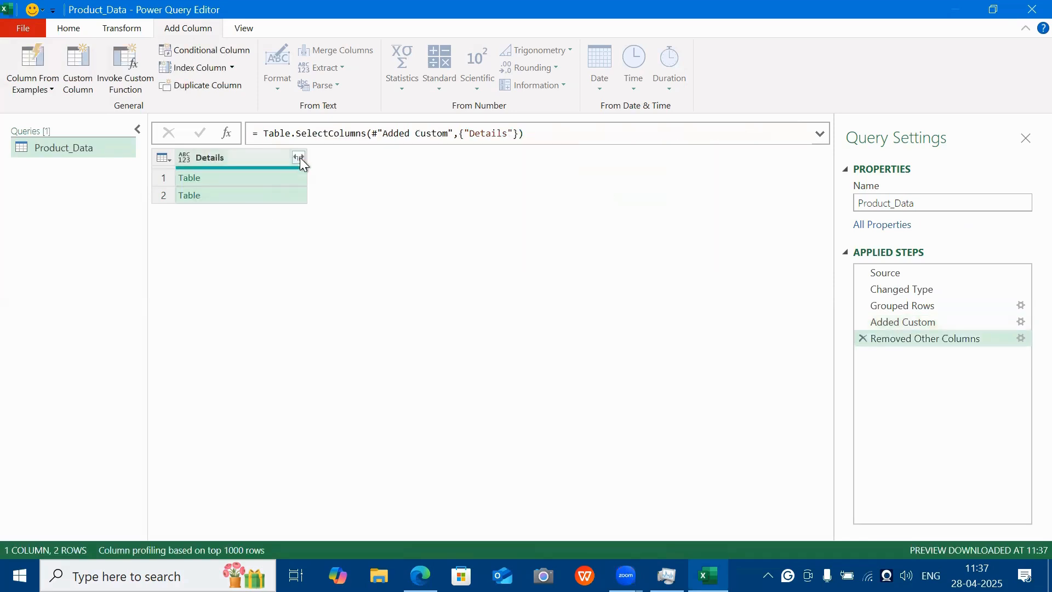
click(299, 158)
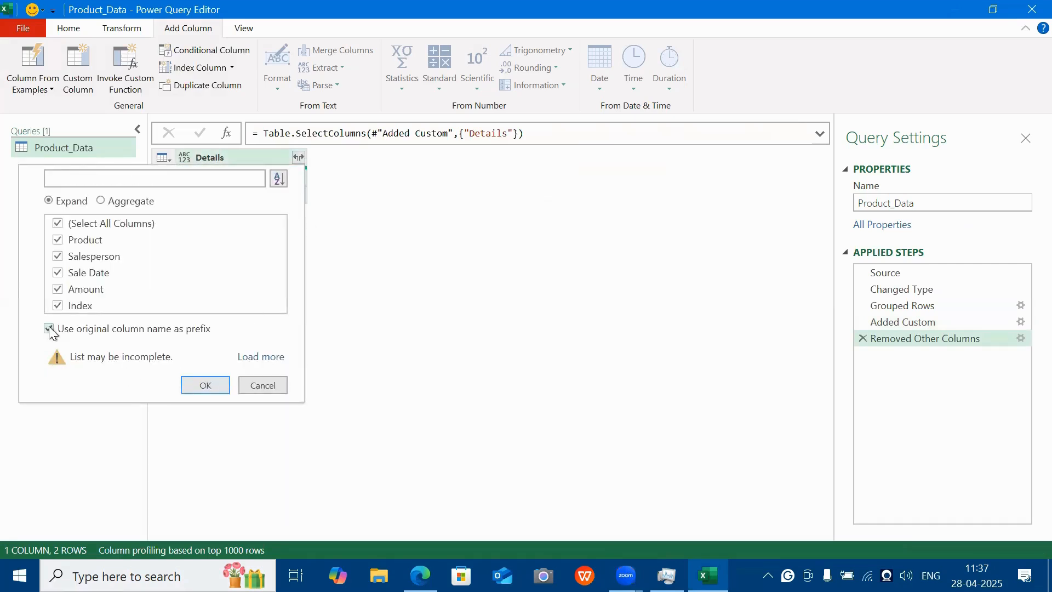
click(61, 332)
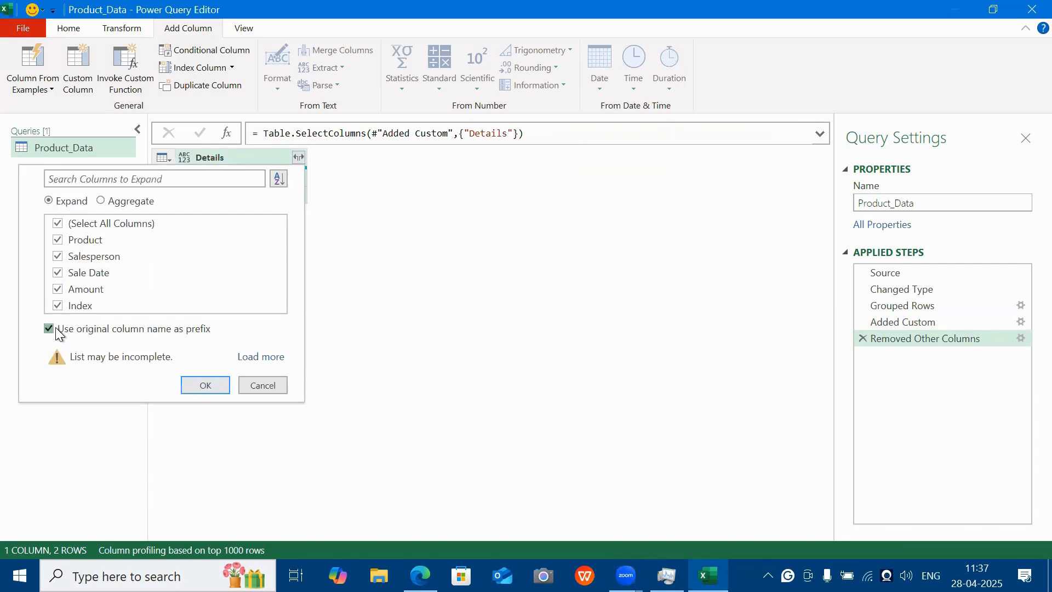
click(199, 384)
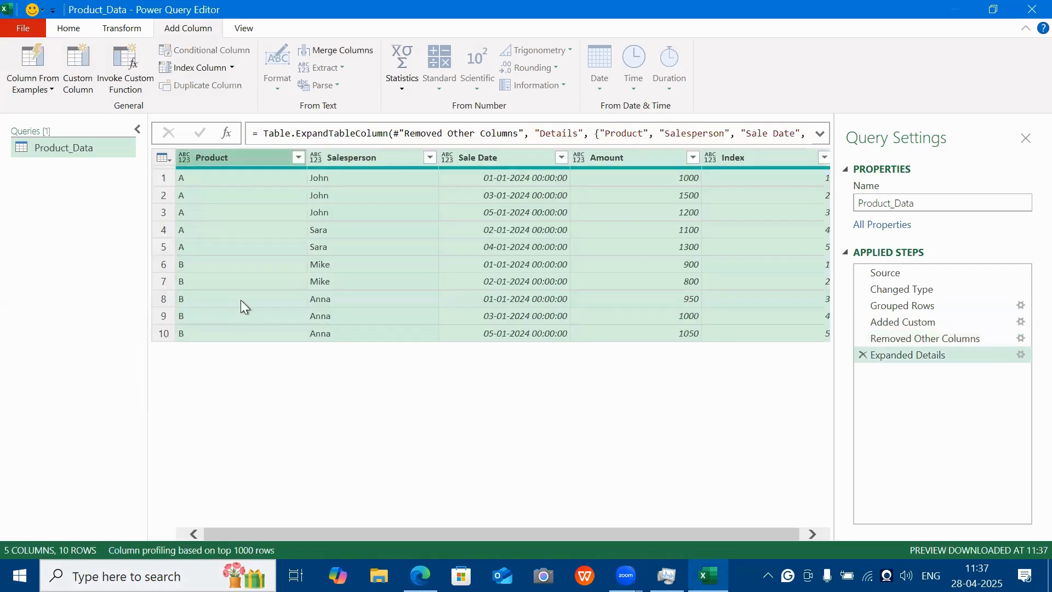
Compare the Index numbering of the product A rows with that of the product B rows in the expanded table.
click(303, 224)
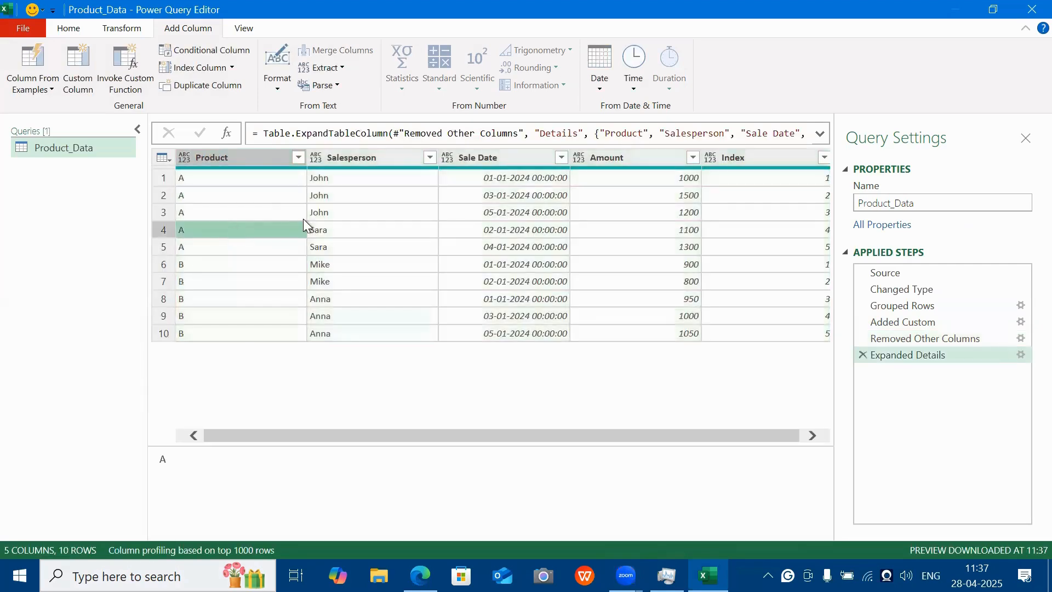
click(251, 176)
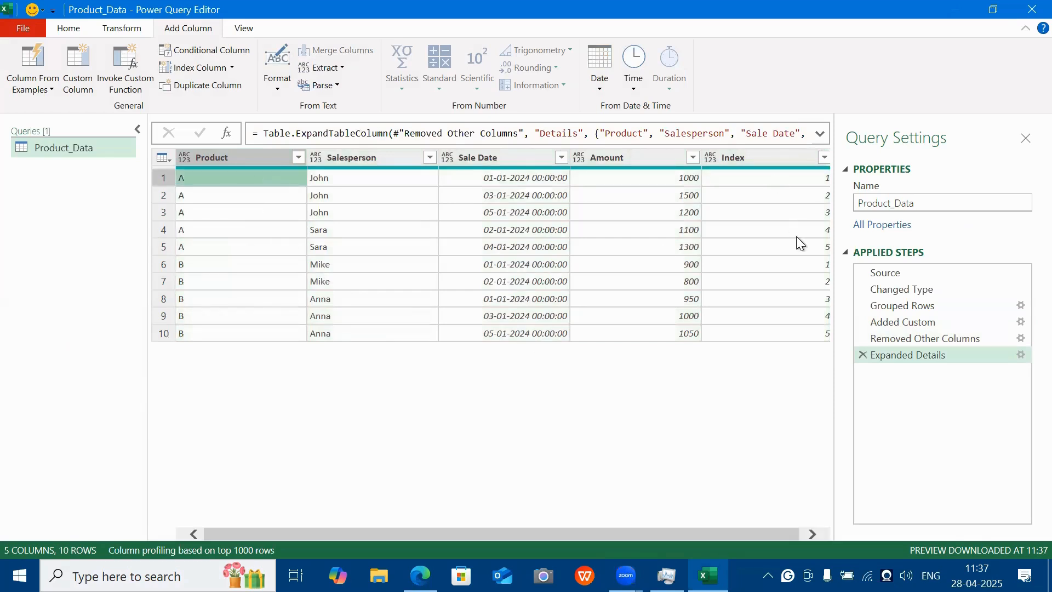
click(800, 251)
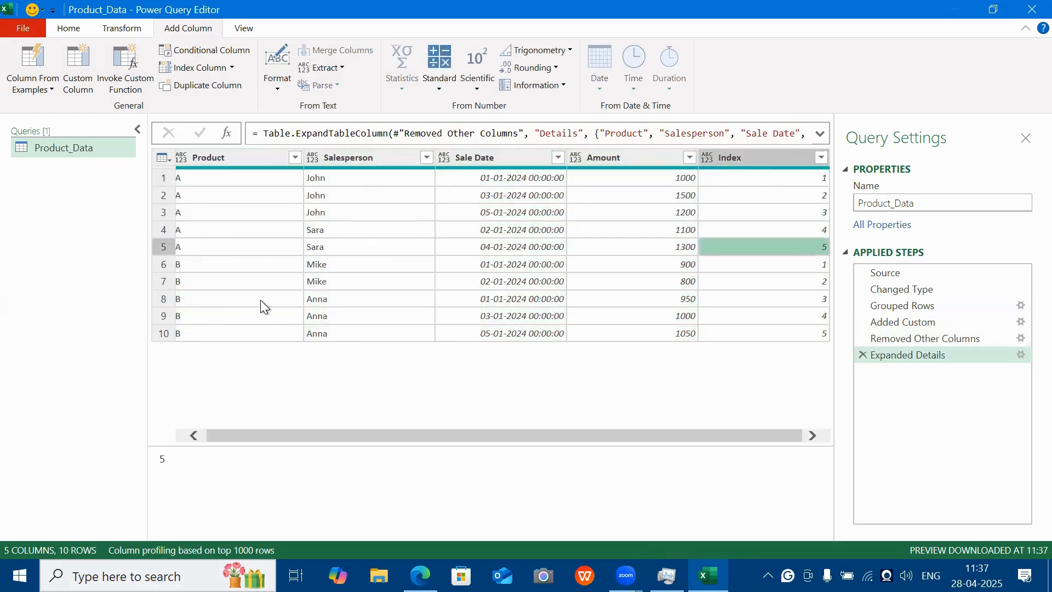
click(215, 267)
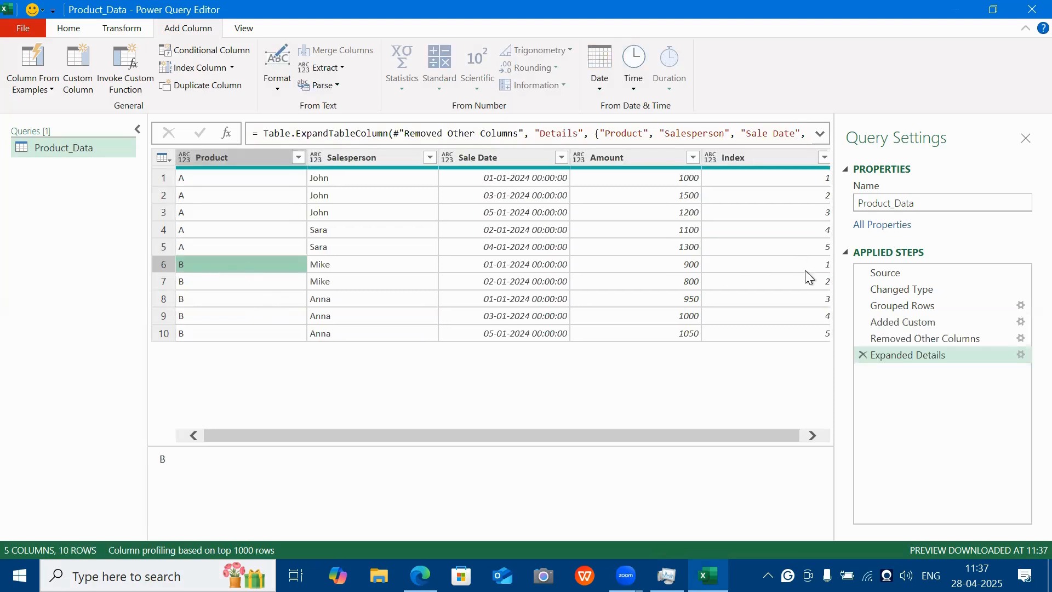
click(810, 338)
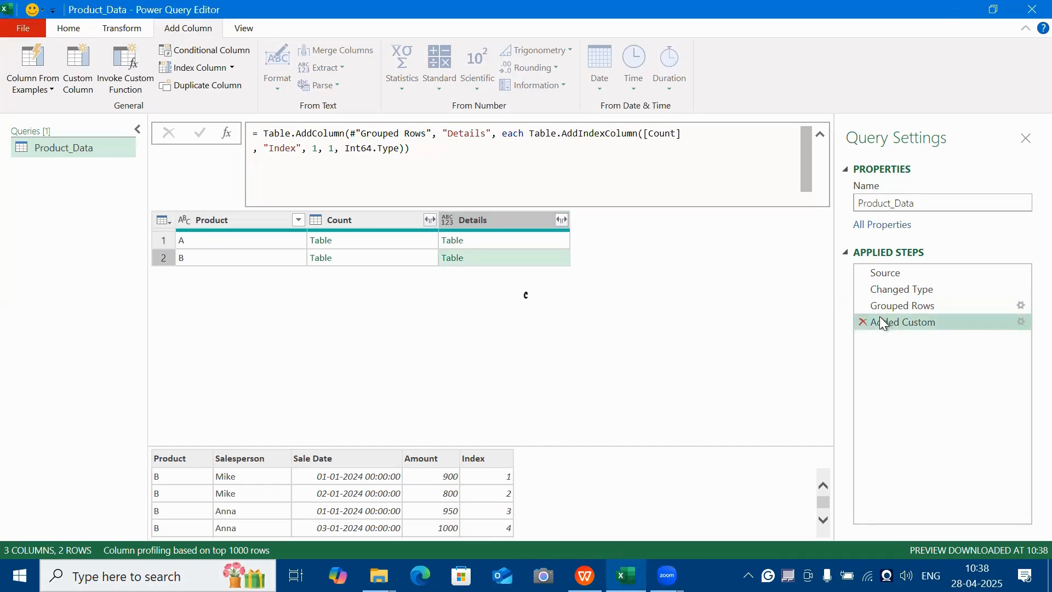
Delete the Added Custom step and change the operation of the Grouped Rows step to Count Rows.
key(Delete)
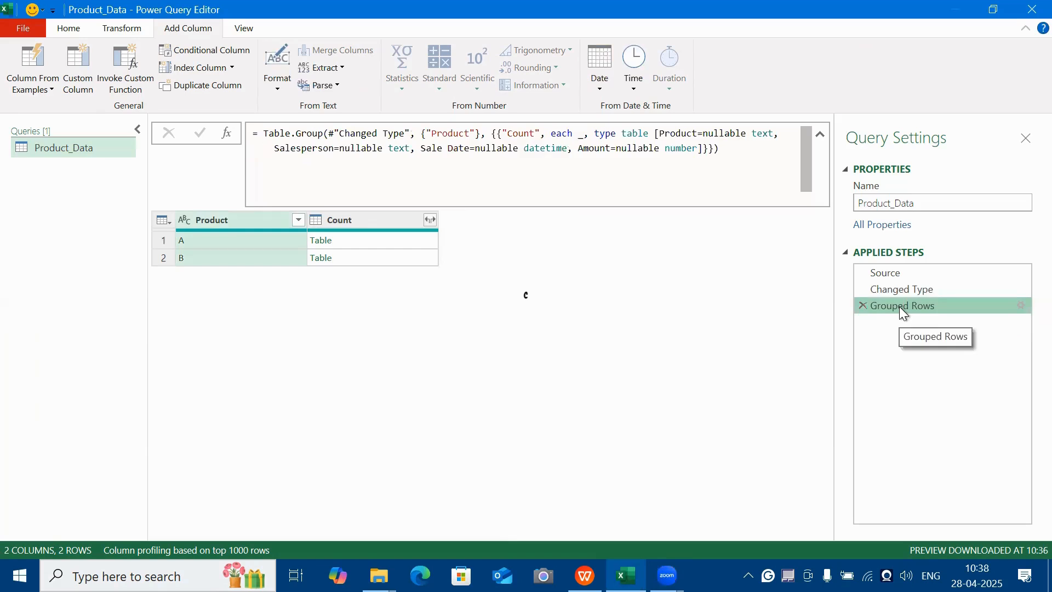
double_click(898, 307)
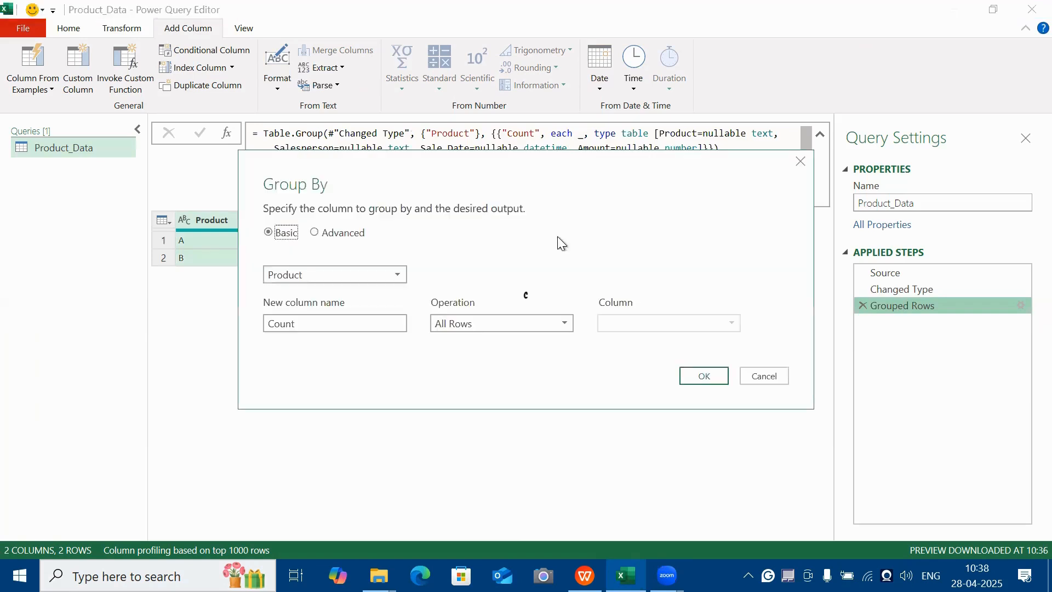
click(475, 288)
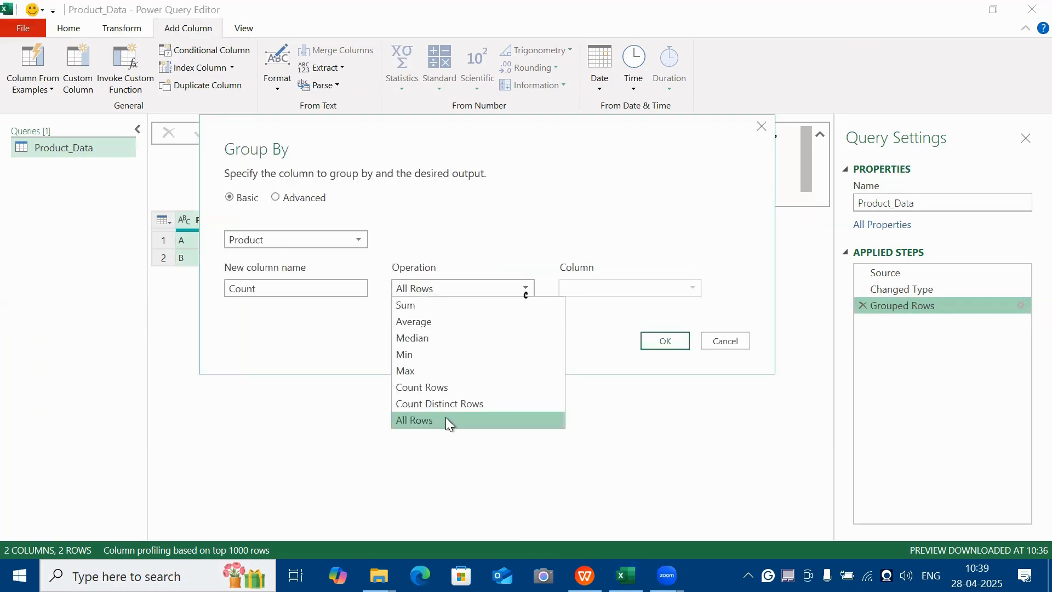
click(670, 342)
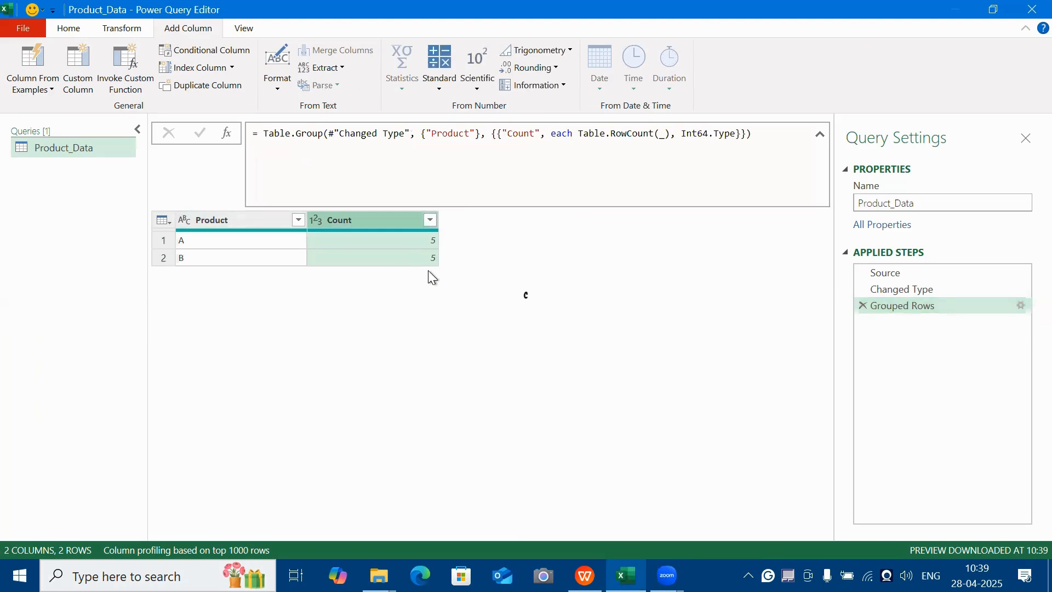
Examine the Count values of products A and B and the Table.RowCount function in the Grouped Rows formula.
click(217, 243)
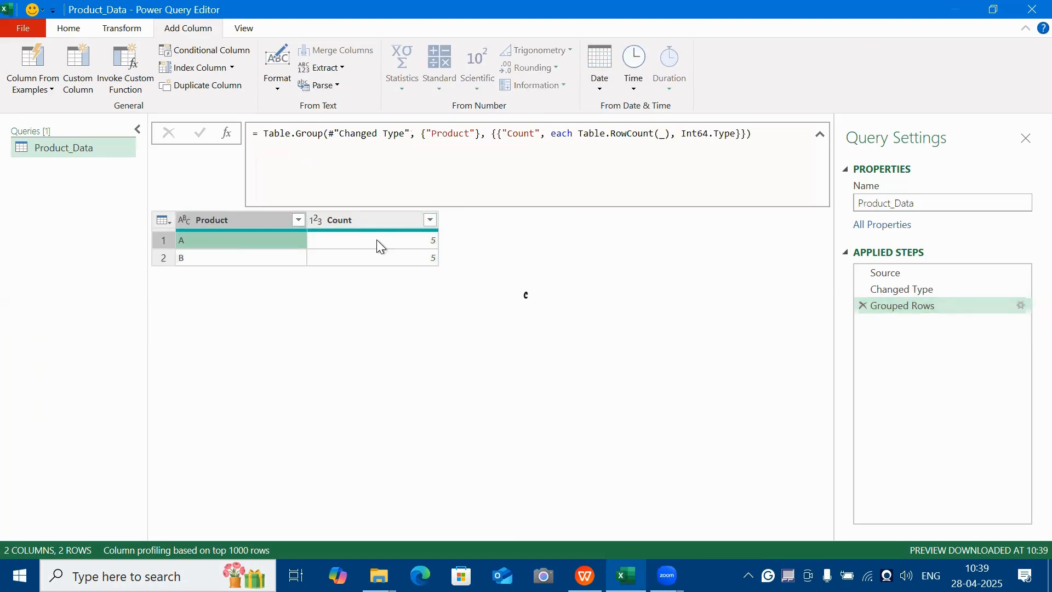
key(Right)
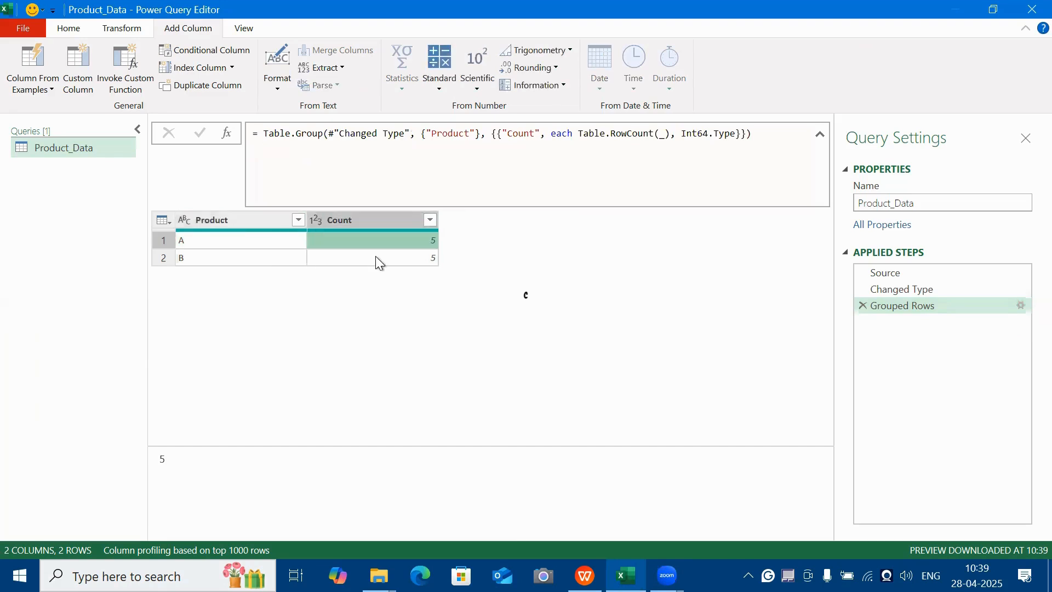
key(Down)
key(Left)
key(Right)
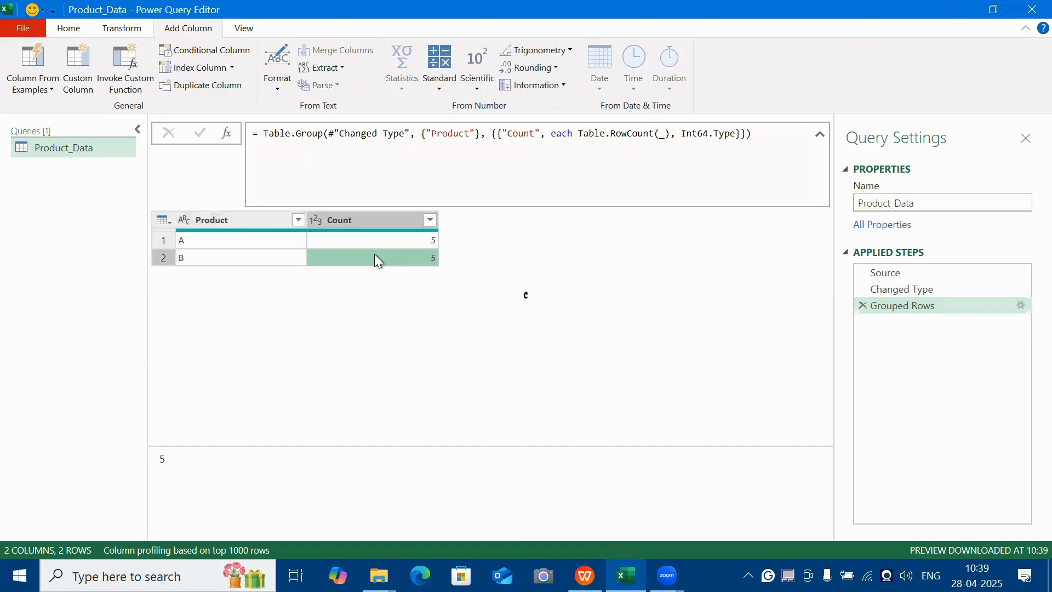
key(Up)
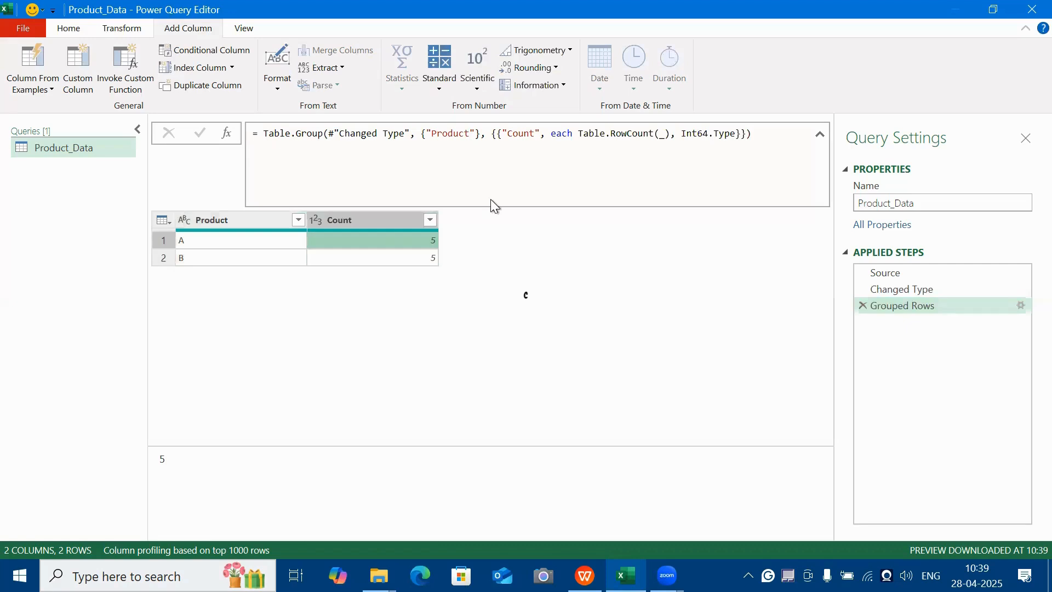
click(612, 134)
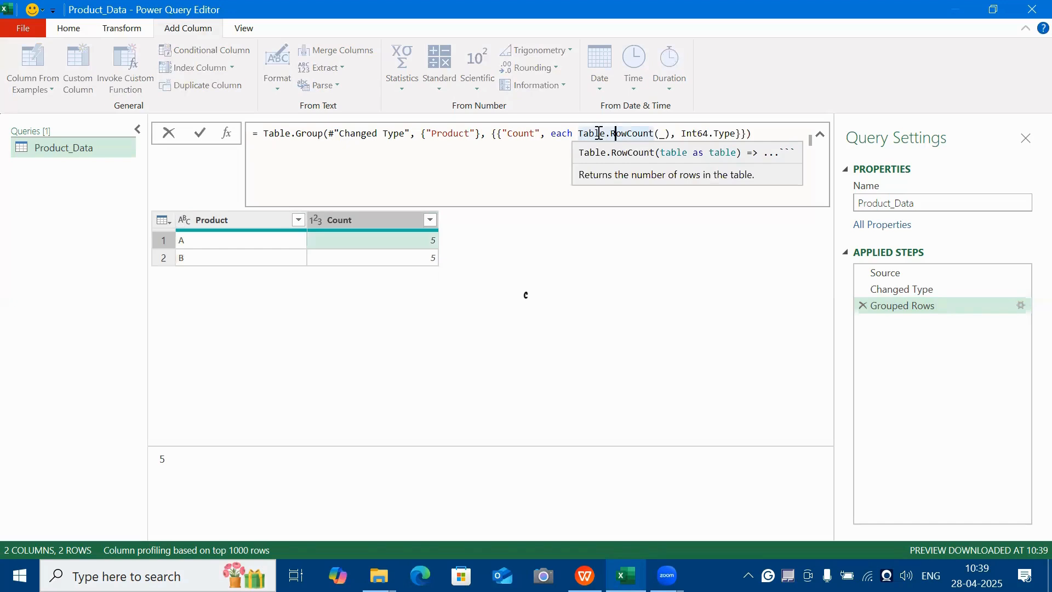
Replace Table.RowCount(_) in the Grouped Rows formula with Table.AddIndexColumn(#"Changed Type", "Index", 1, 1, Int64.Type).
click(579, 134)
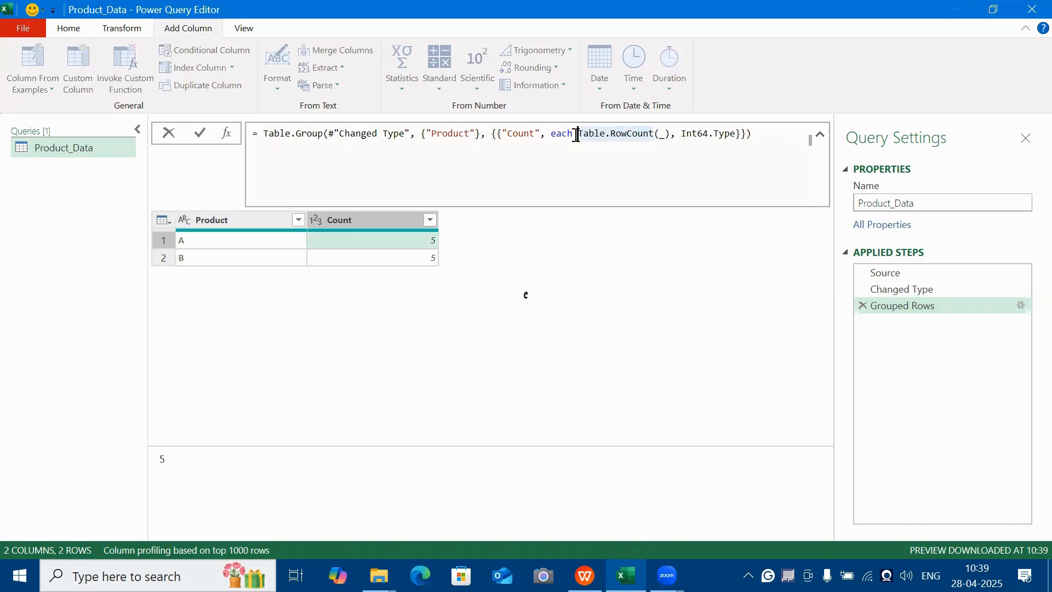
drag(575, 135, 670, 135)
text(_)
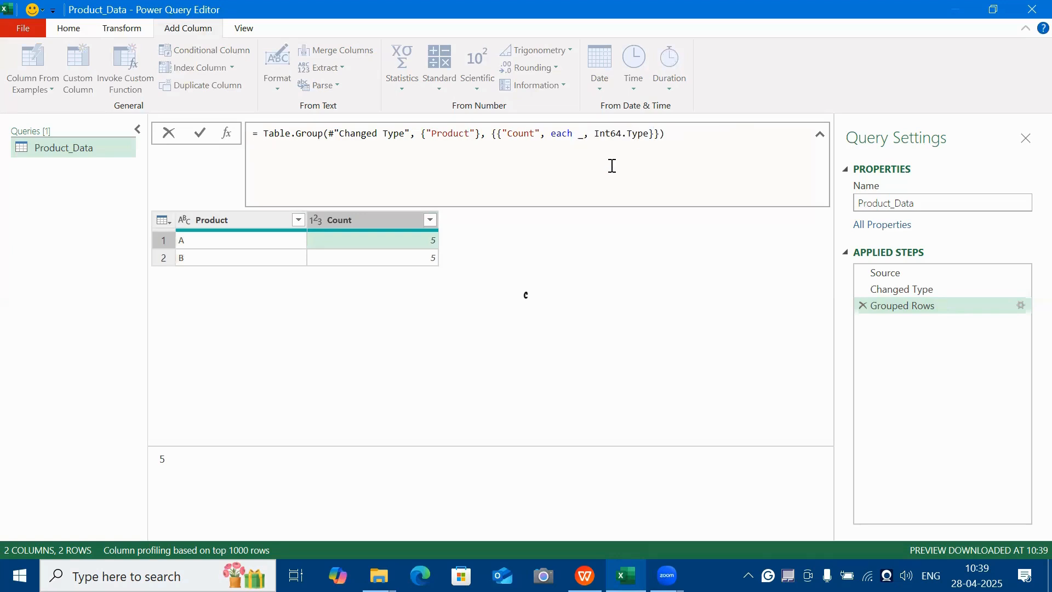
key(BackSpace)
text(able.AddIndexColumn(#"Changed Type", "Index", 1, 1, Int64.Type))
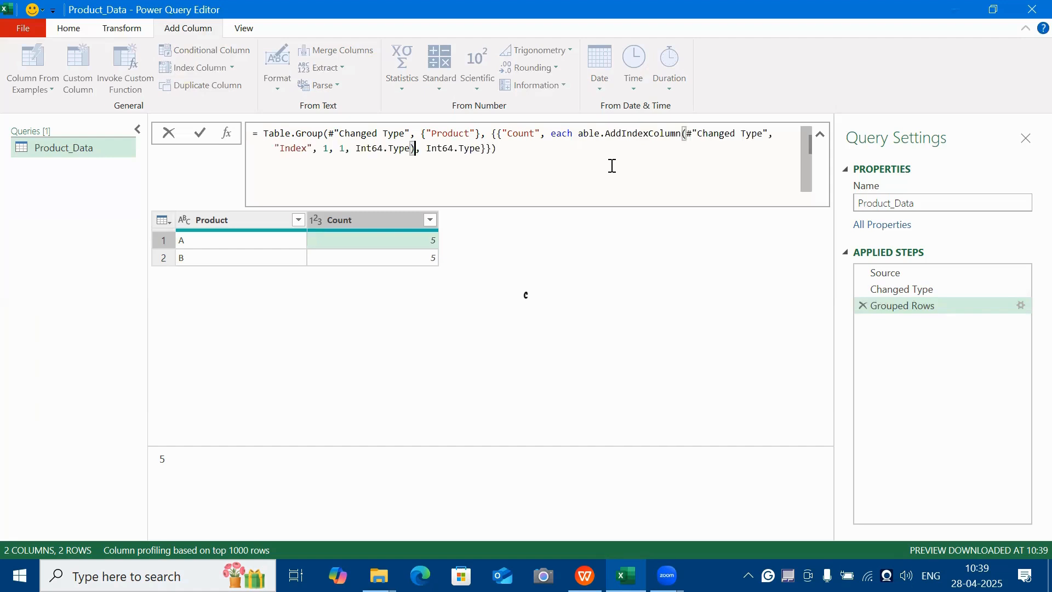
click(583, 135)
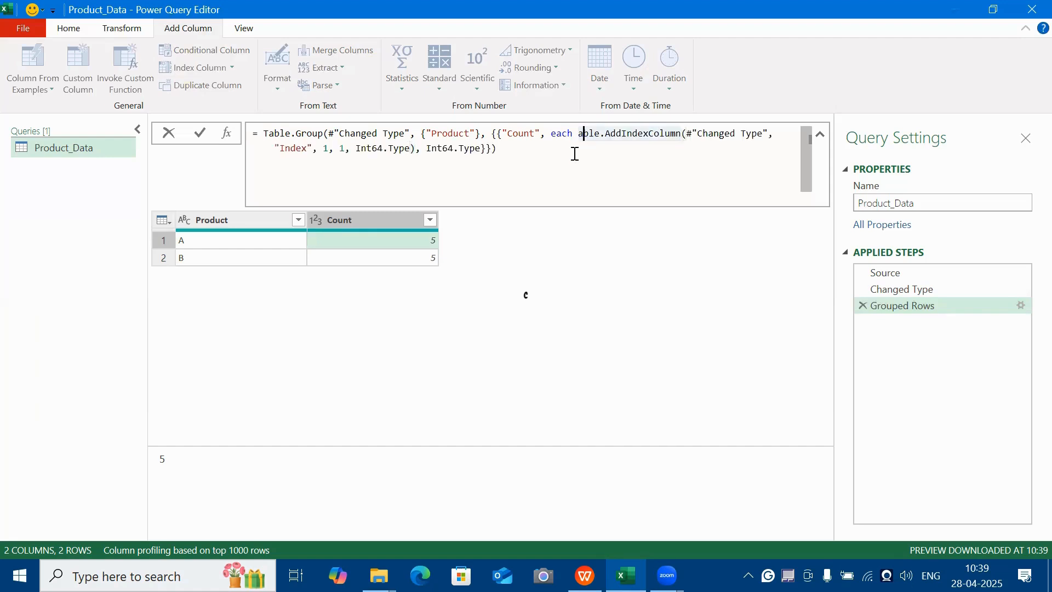
key(Left)
text(T)
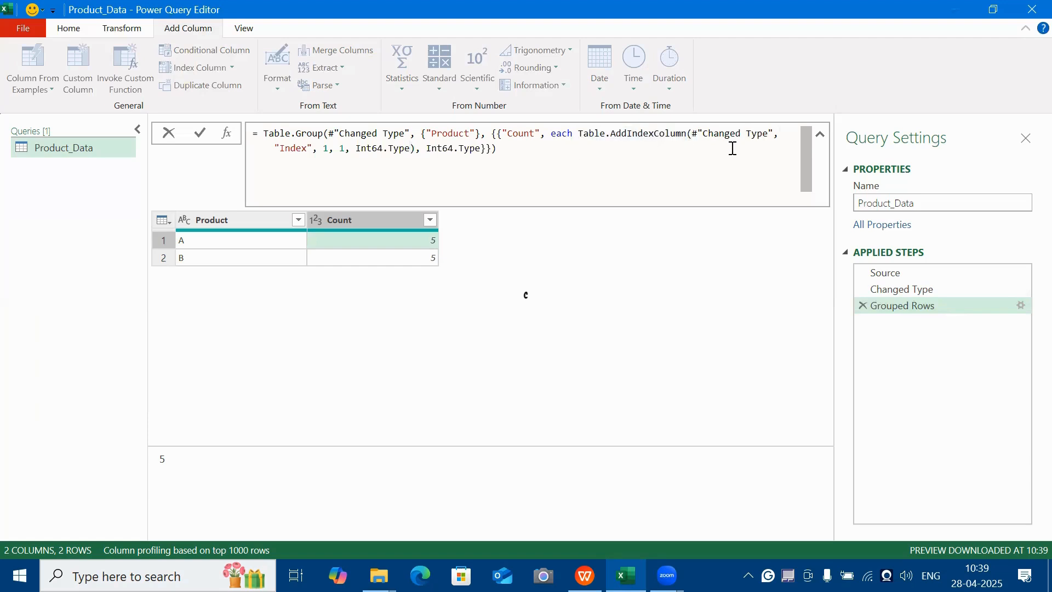
Replace the #"Changed Type" argument of Table.AddIndexColumn with _ and apply the Grouped Rows formula.
click(740, 136)
drag(693, 134, 769, 132)
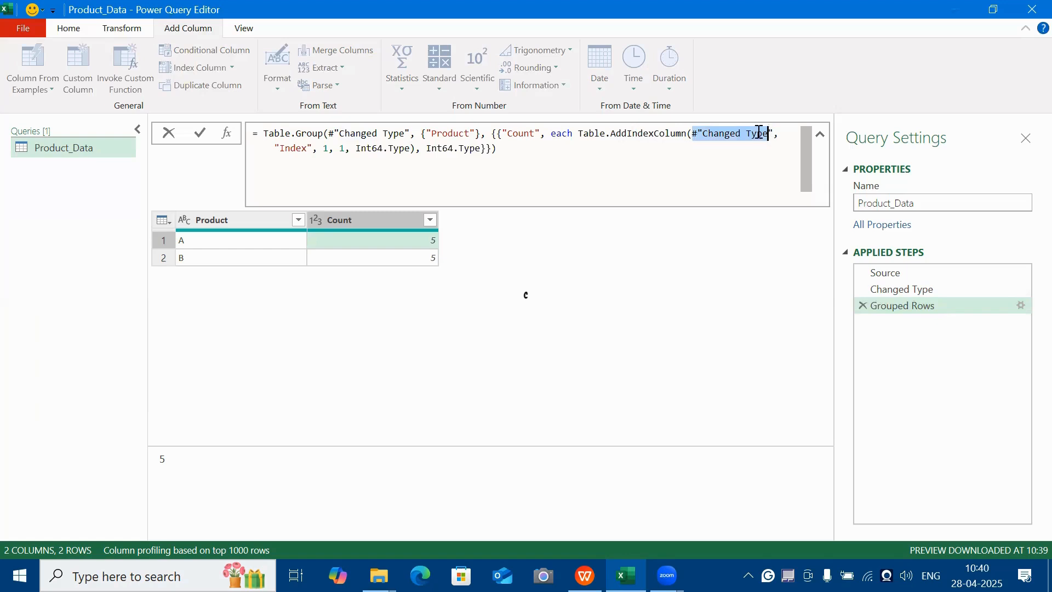
key(Delete)
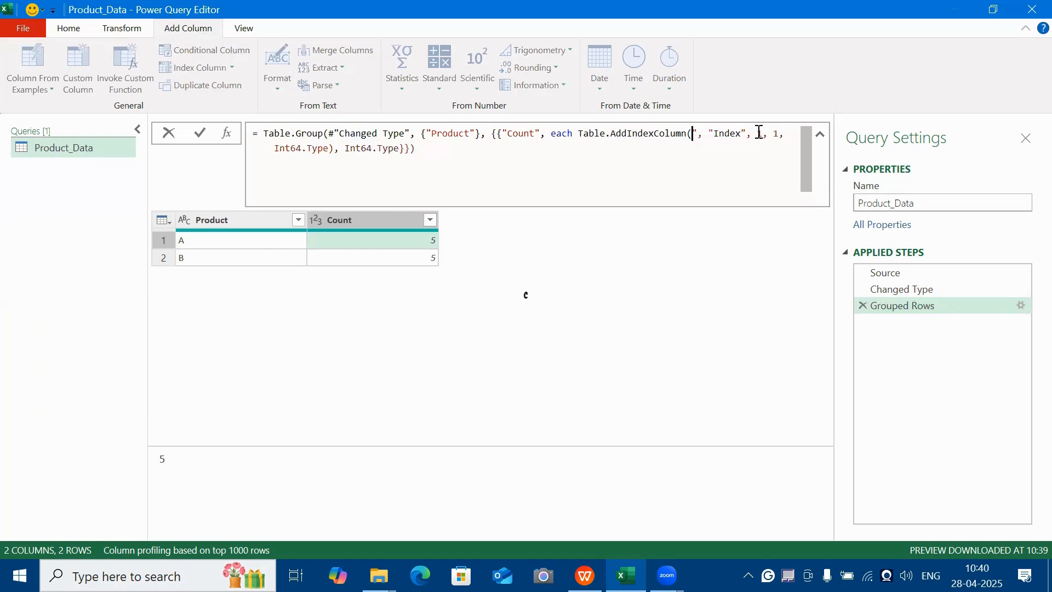
text(_)
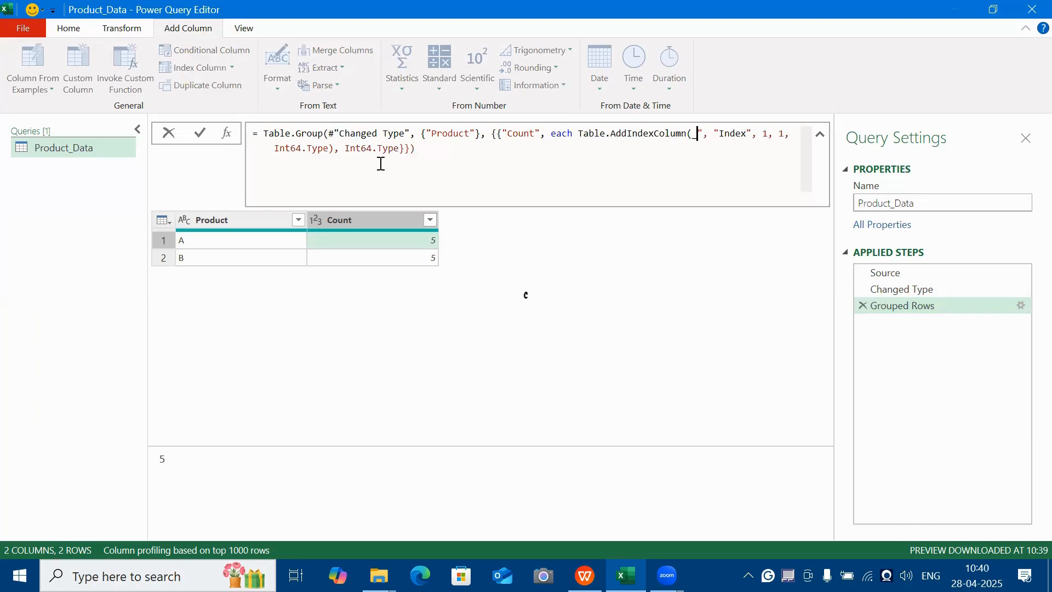
click(355, 152)
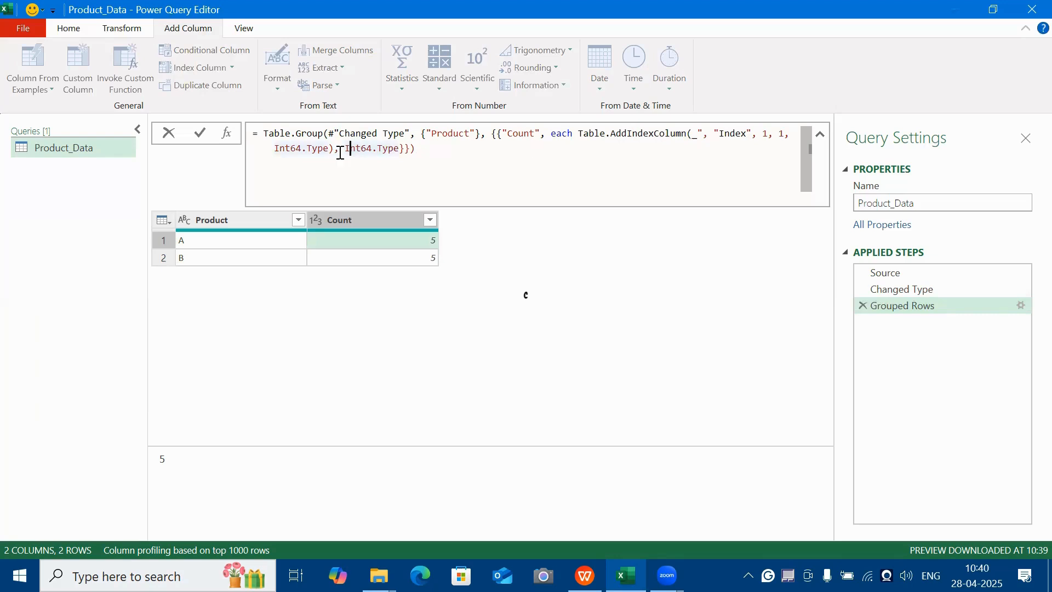
key(Return)
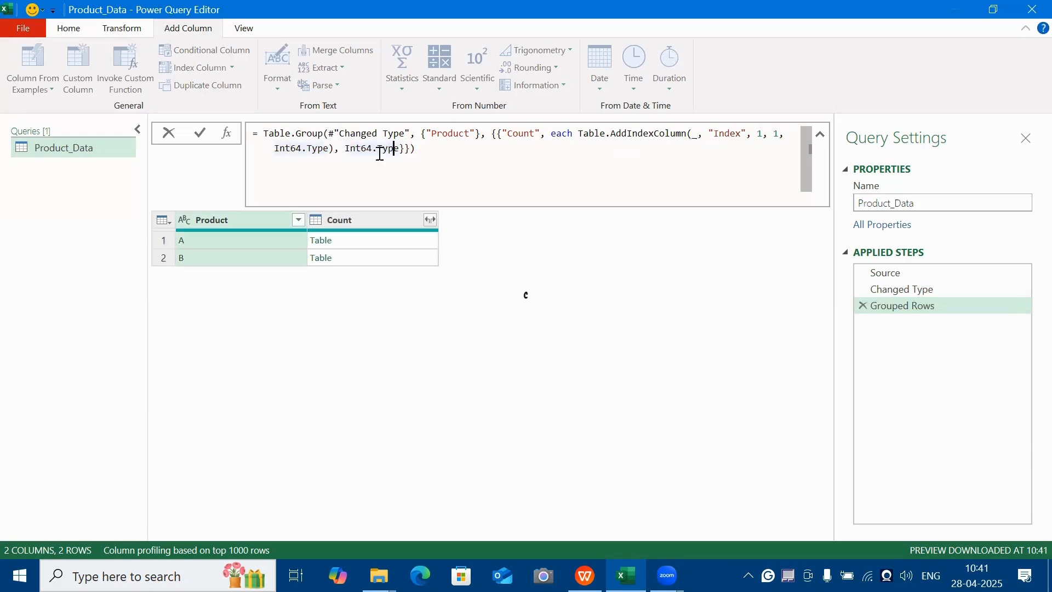
Change the Count column's data type in the Grouped Rows formula to type table and apply the formula.
mouse_move(382, 154)
double_click(355, 151)
key(BackSpace)
text(type table)
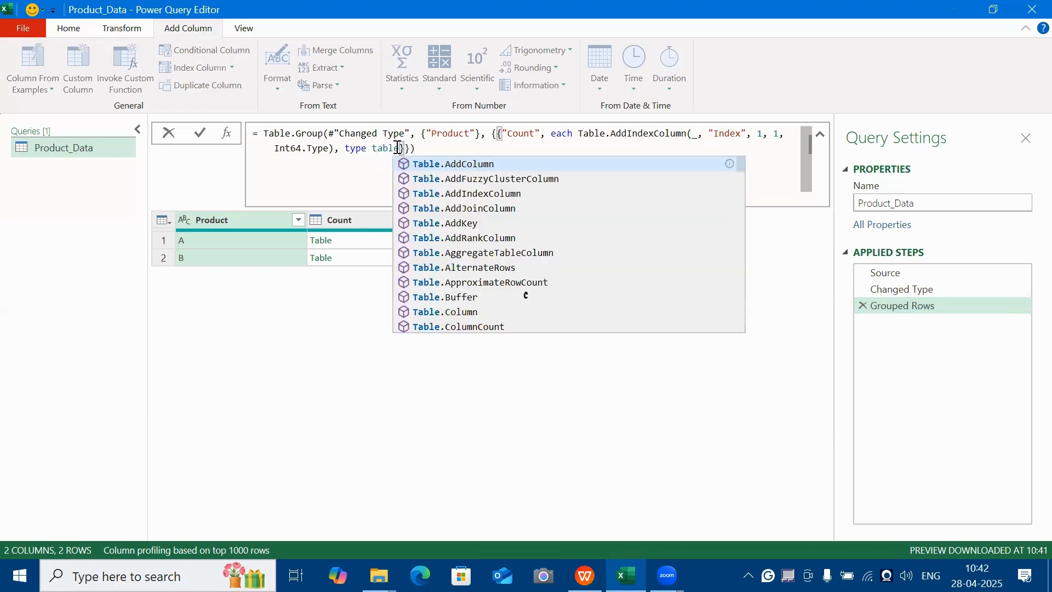
click(447, 151)
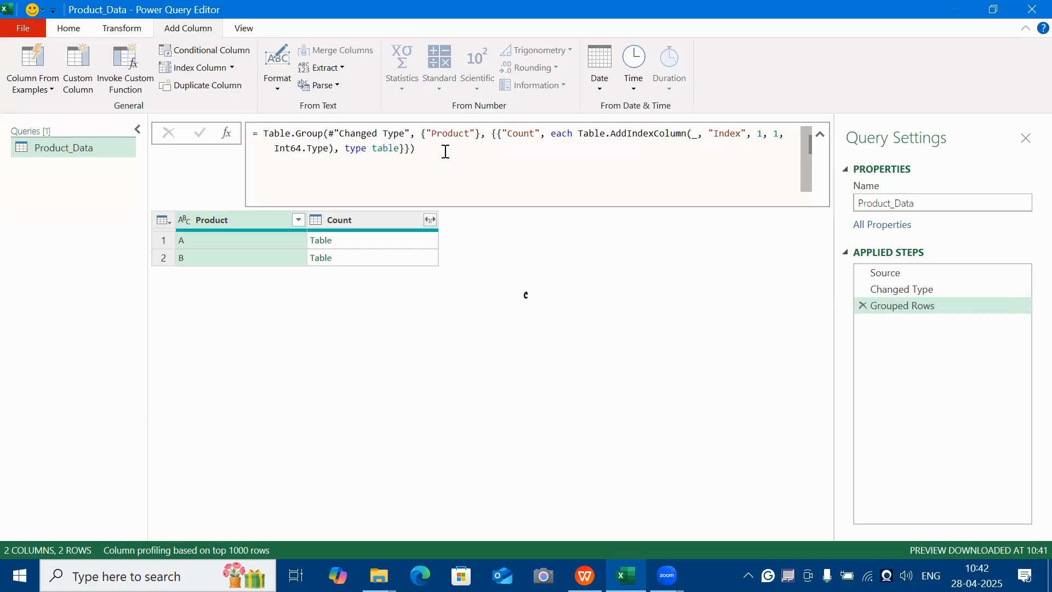
Preview the nested Count tables of products A and B and check the Index numbering down to their last rows.
click(423, 241)
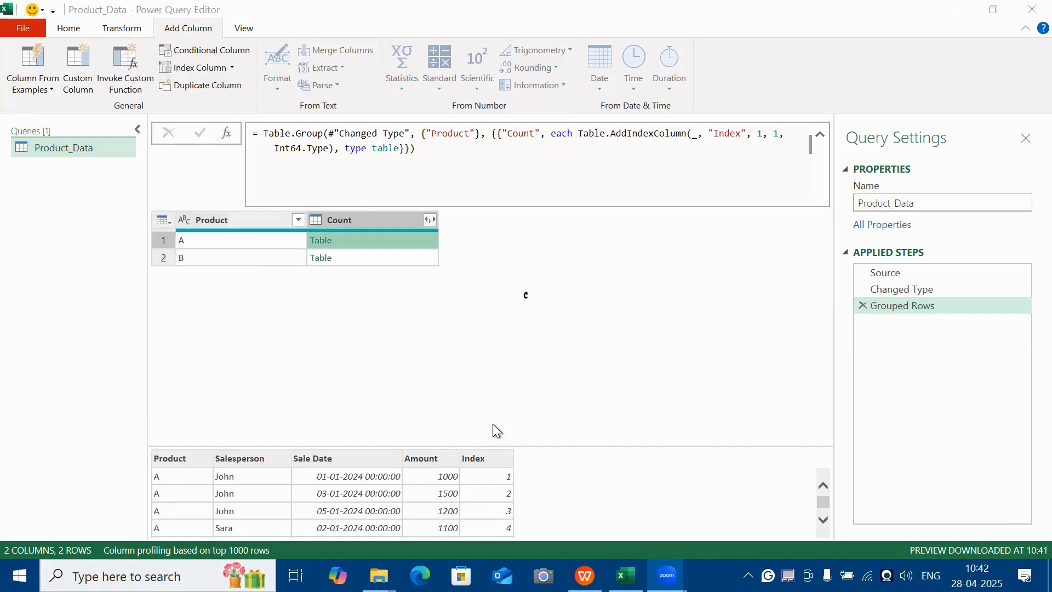
click(823, 521)
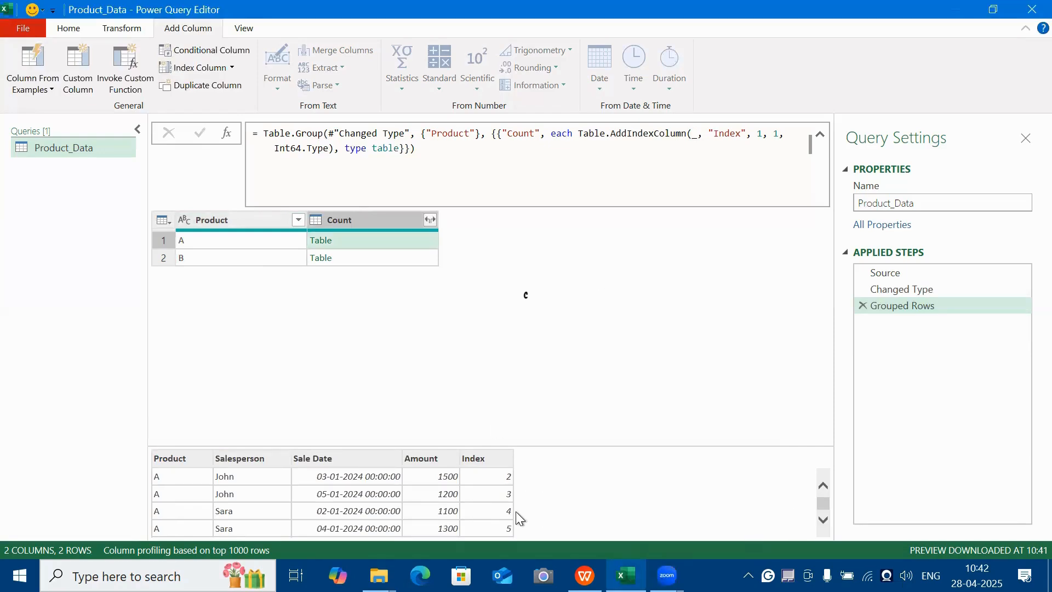
scroll(524, 492, up, 1)
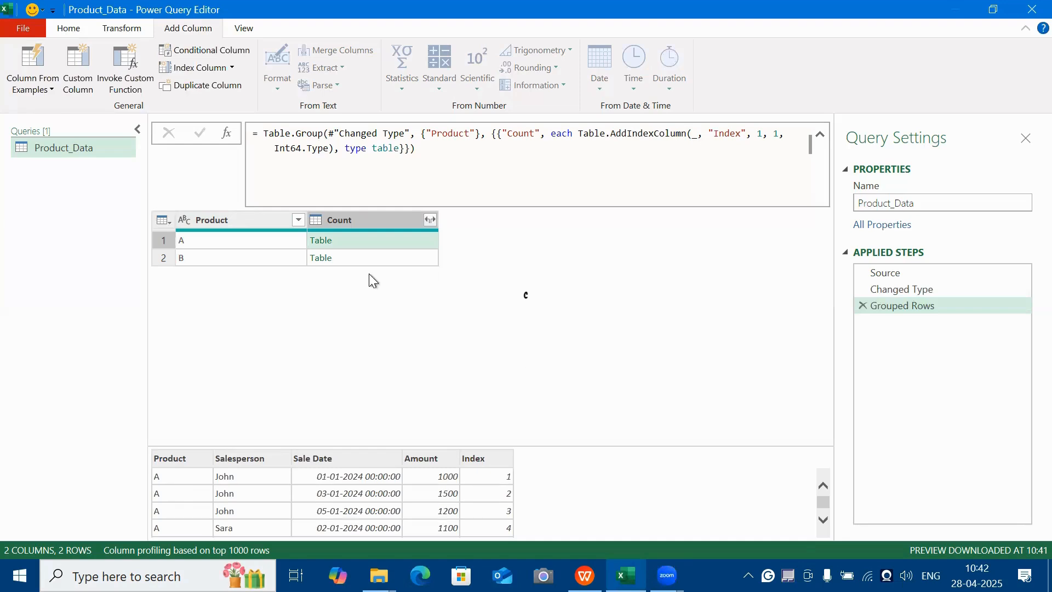
click(371, 256)
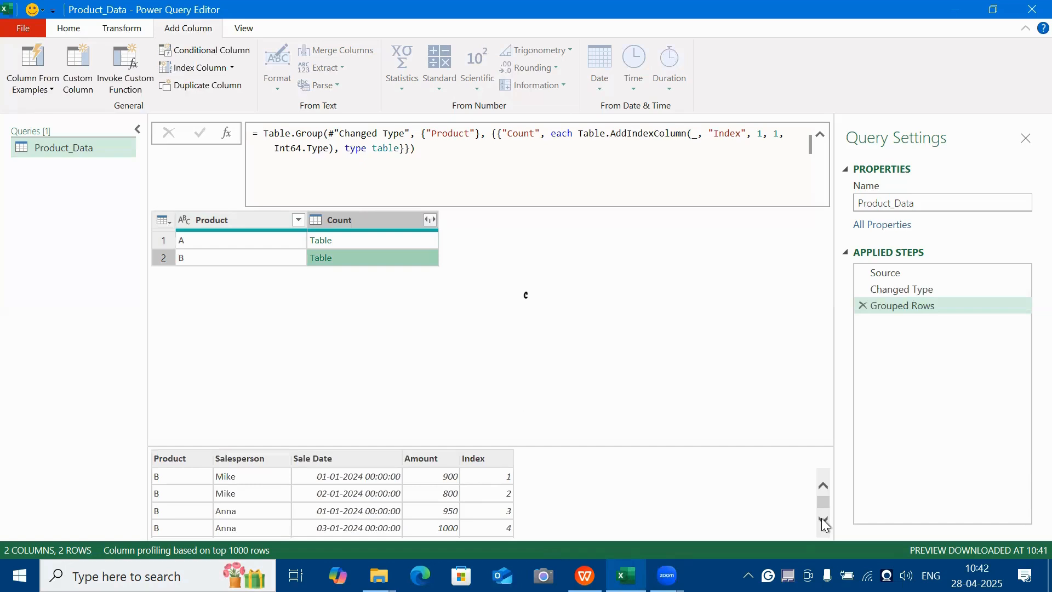
click(824, 520)
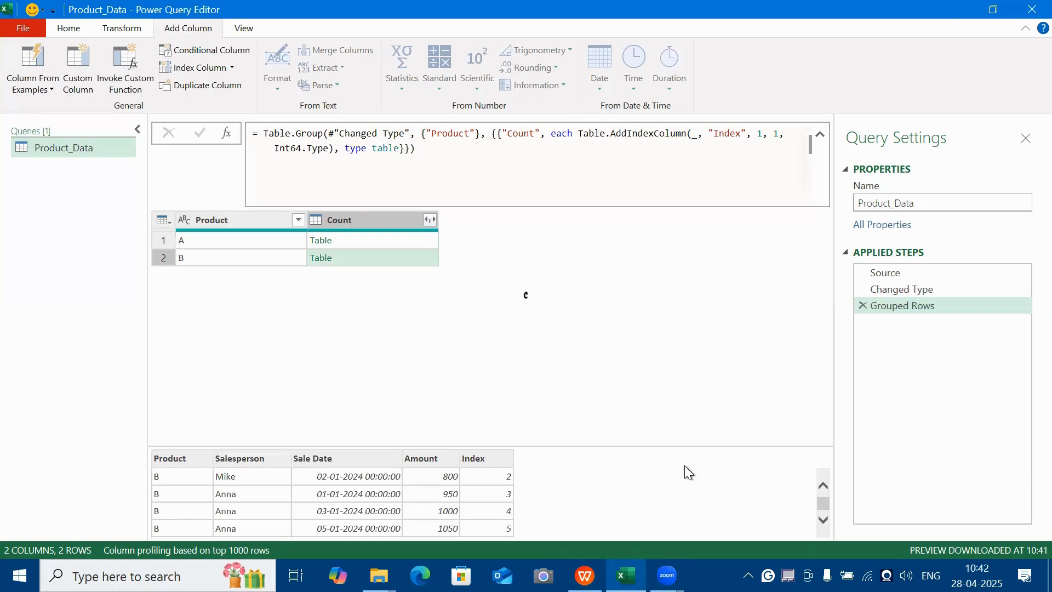